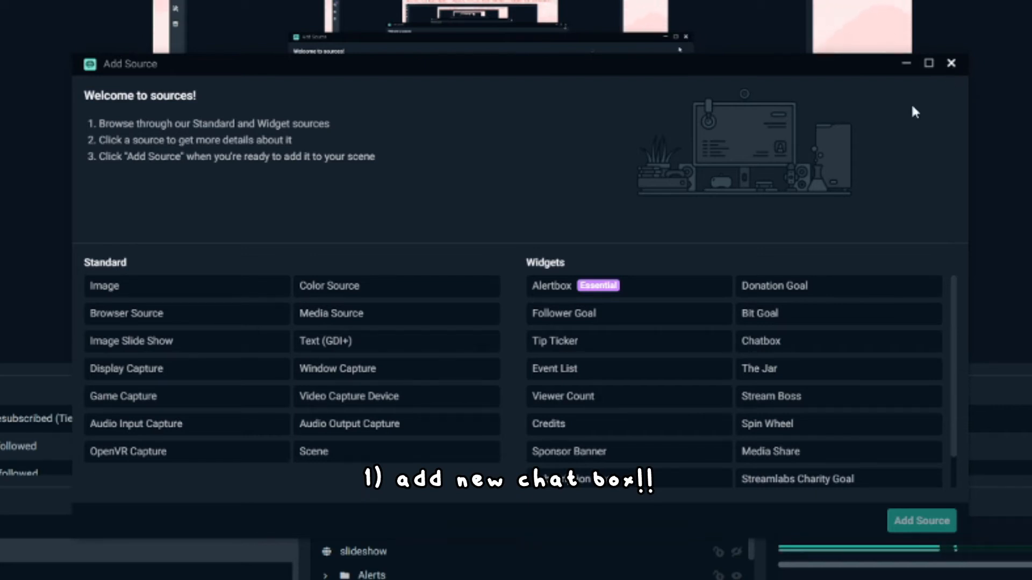
- Open the Chatbox source's settings and set its width to 350 and height to 600
{"action": "left_click", "coordinate": [950, 64]}
{"action": "left_click", "coordinate": [815, 275]}
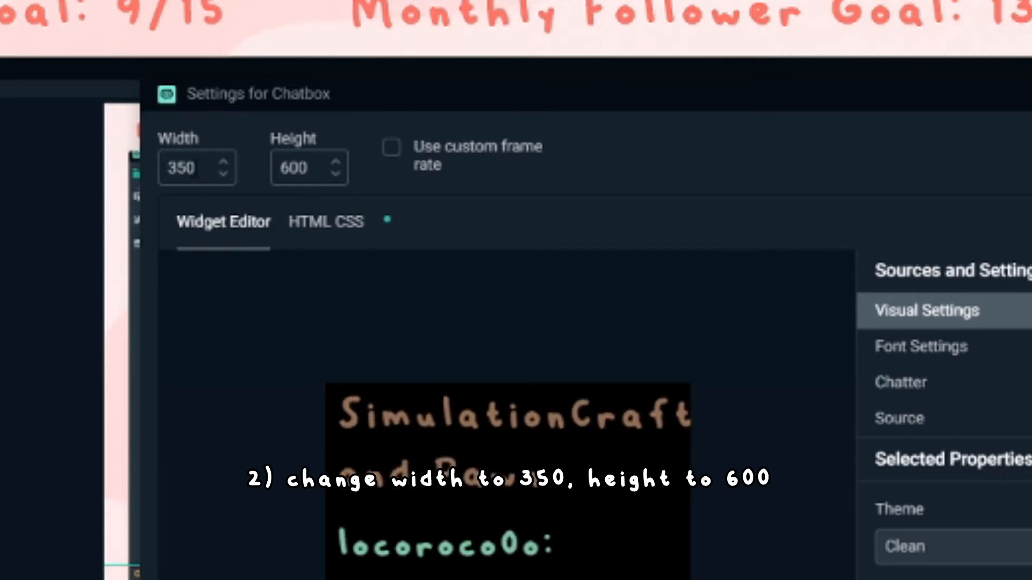
{"action": "left_click_drag", "start_coordinate": [198, 169], "coordinate": [163, 170]}
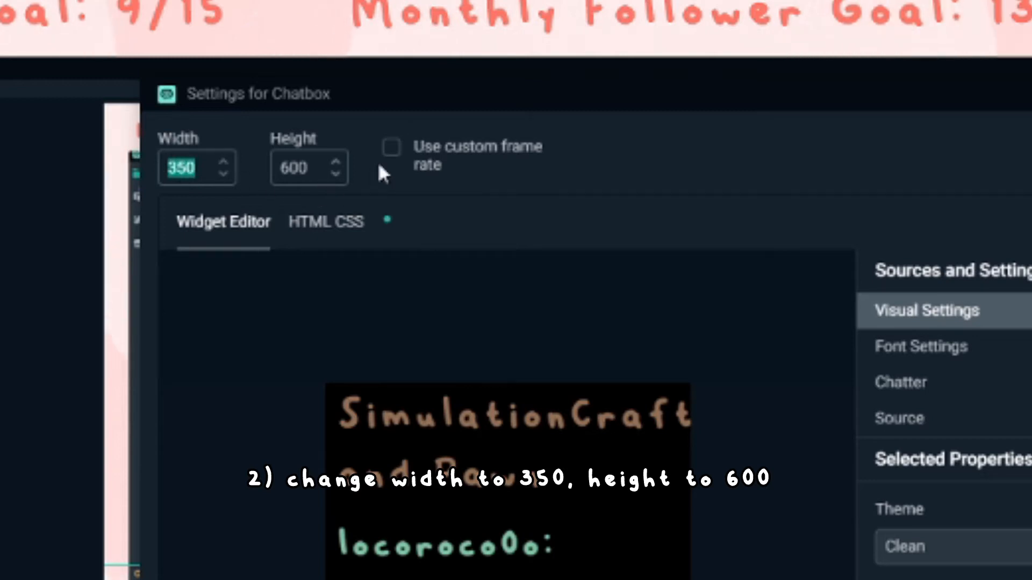
{"action": "left_click_drag", "start_coordinate": [311, 169], "coordinate": [276, 175]}
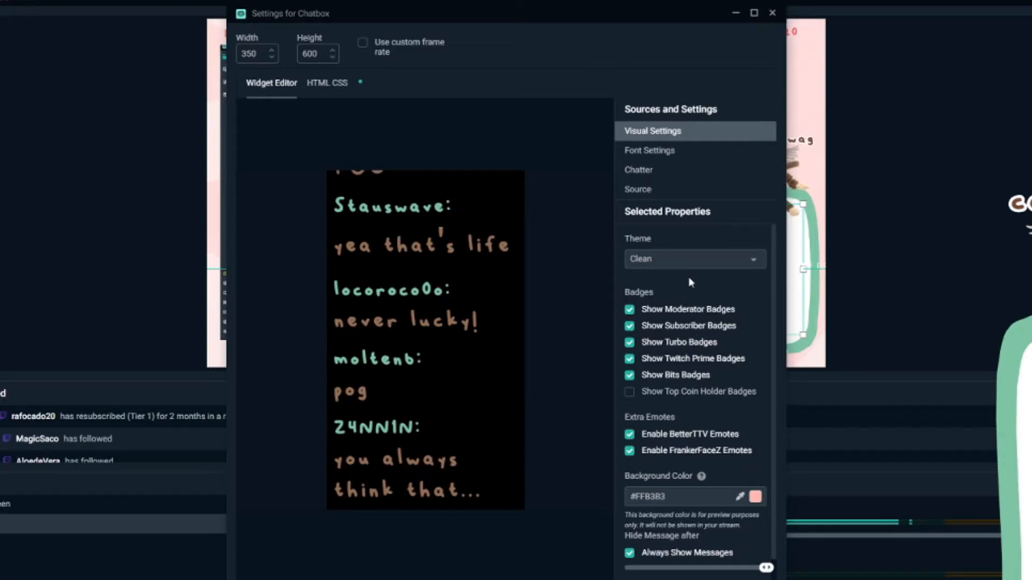
{"action": "left_click", "coordinate": [750, 258]}
{"action": "left_click", "coordinate": [751, 278]}
{"action": "scroll", "coordinate": [704, 244], "scroll_direction": "down", "scroll_amount": 1}
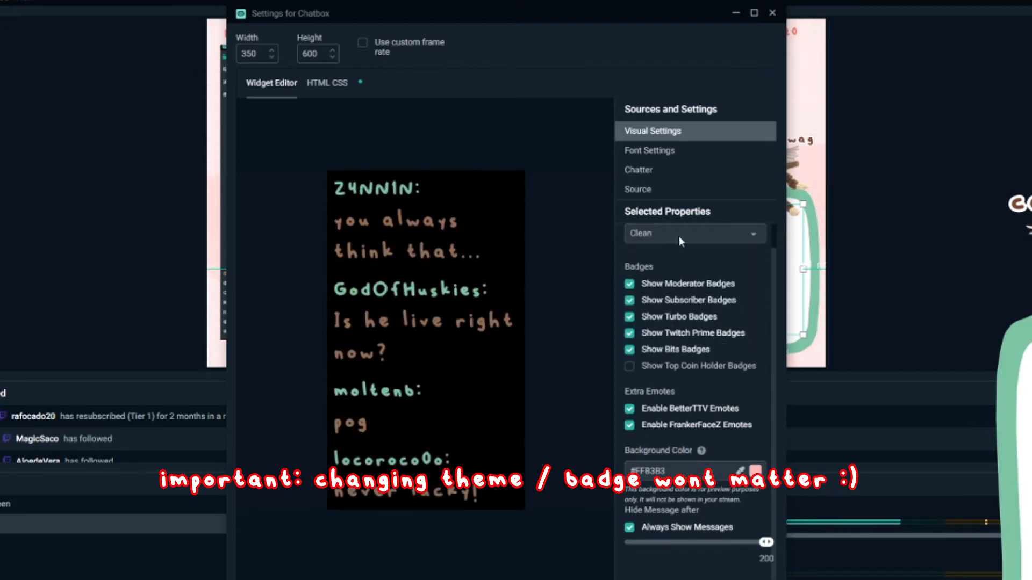
{"action": "scroll", "coordinate": [683, 245], "scroll_direction": "up", "scroll_amount": 1}
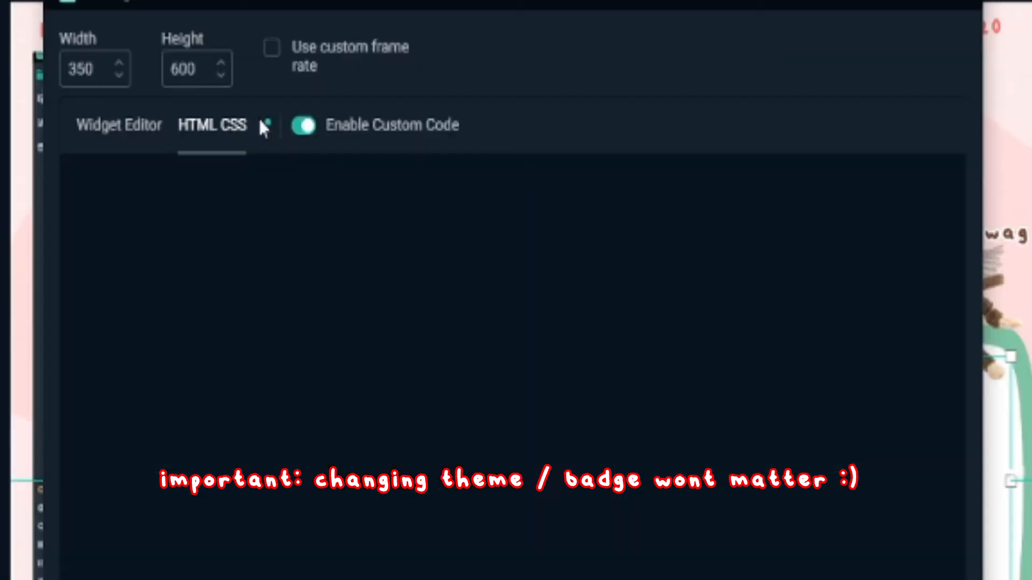
- Replace the Chatbox's custom HTML code with the HTML section of the Pastebin paste, leaving out the separator lines
{"action": "left_click", "coordinate": [299, 125]}
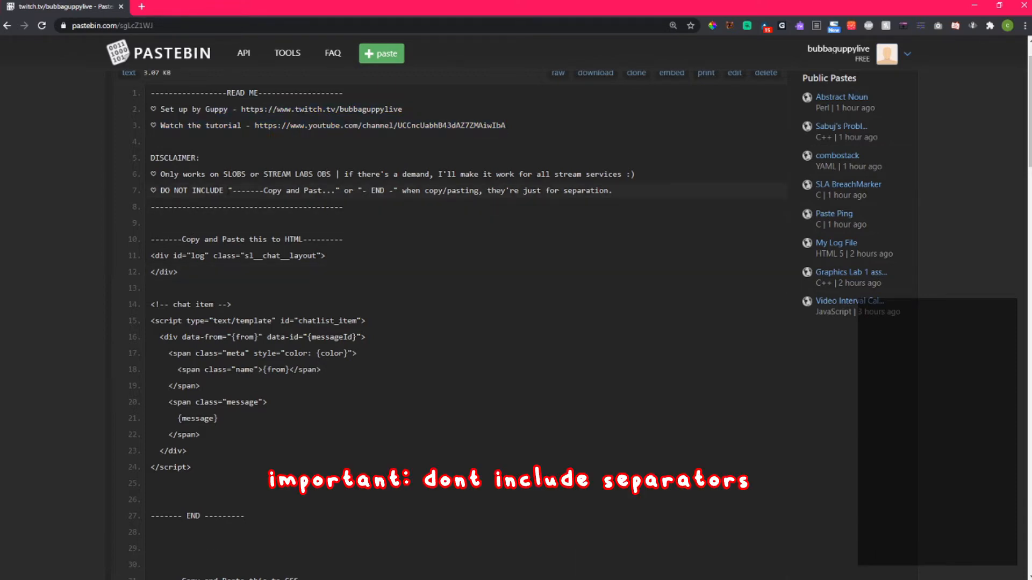
{"action": "left_click_drag", "start_coordinate": [356, 239], "coordinate": [146, 242]}
{"action": "left_click_drag", "start_coordinate": [199, 469], "coordinate": [136, 262]}
{"action": "key", "text": "ctrl+c"}
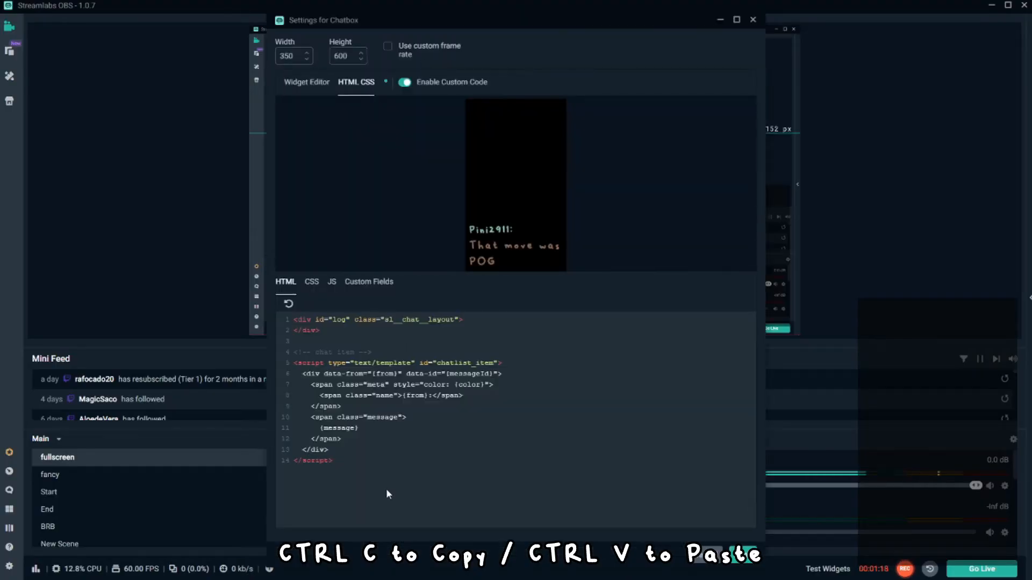
{"action": "key", "text": "ctrl+a"}
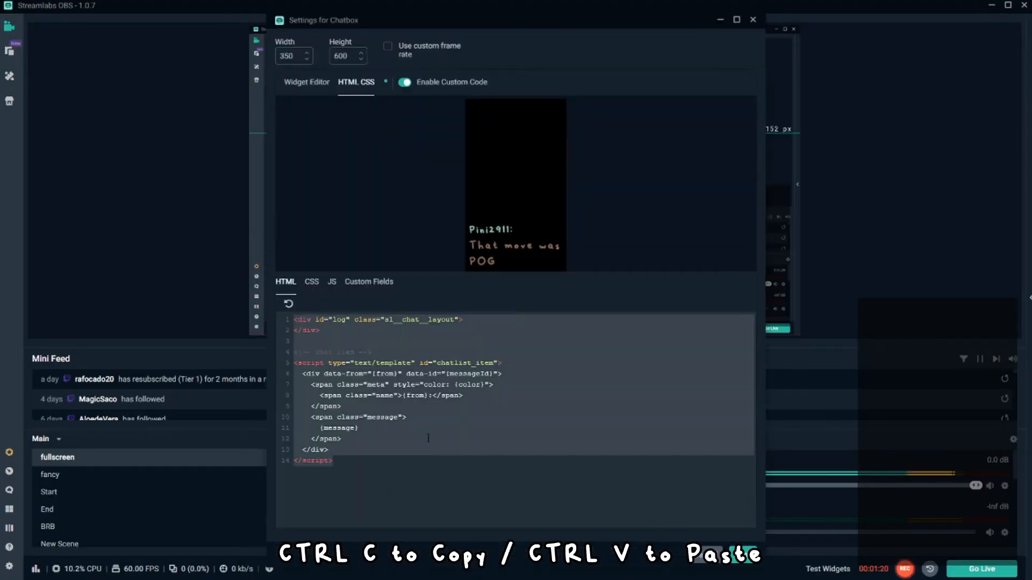
{"action": "key", "text": "ctrl+v"}
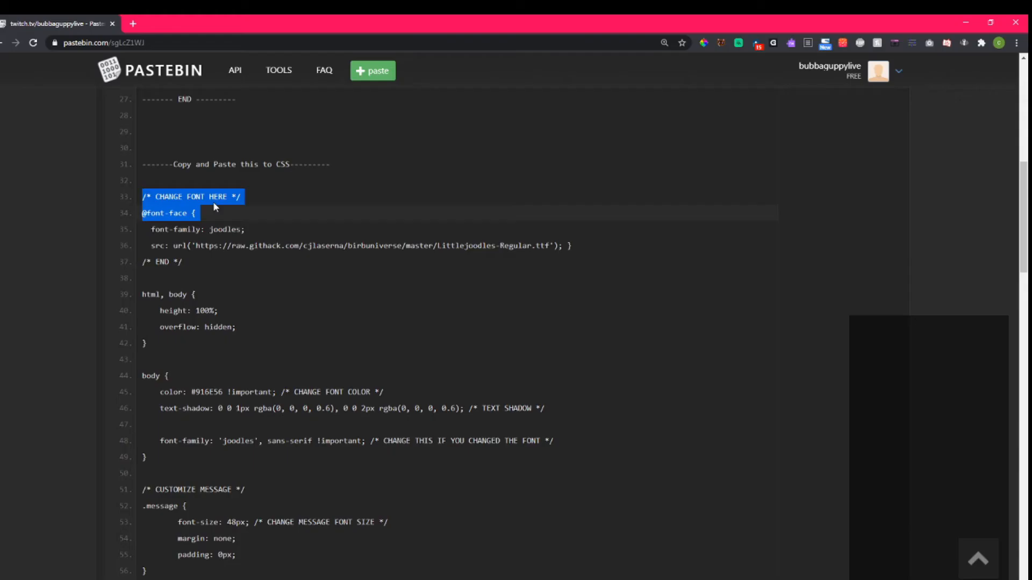
- Replace the Chatbox's custom CSS code with the CSS section of the Pastebin paste
{"action": "left_click_drag", "start_coordinate": [212, 202], "coordinate": [304, 415]}
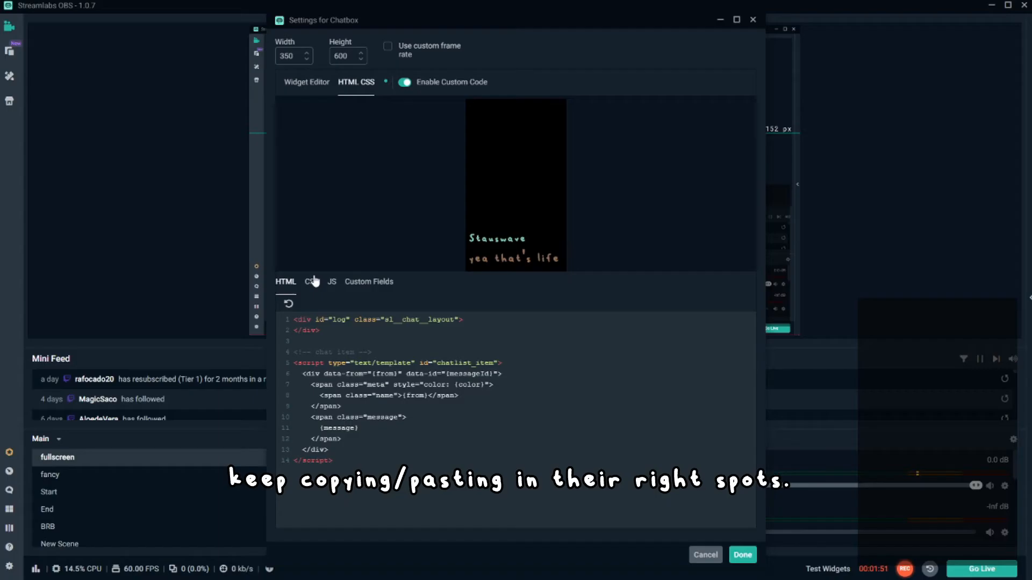
{"action": "key", "text": "ctrl+a"}
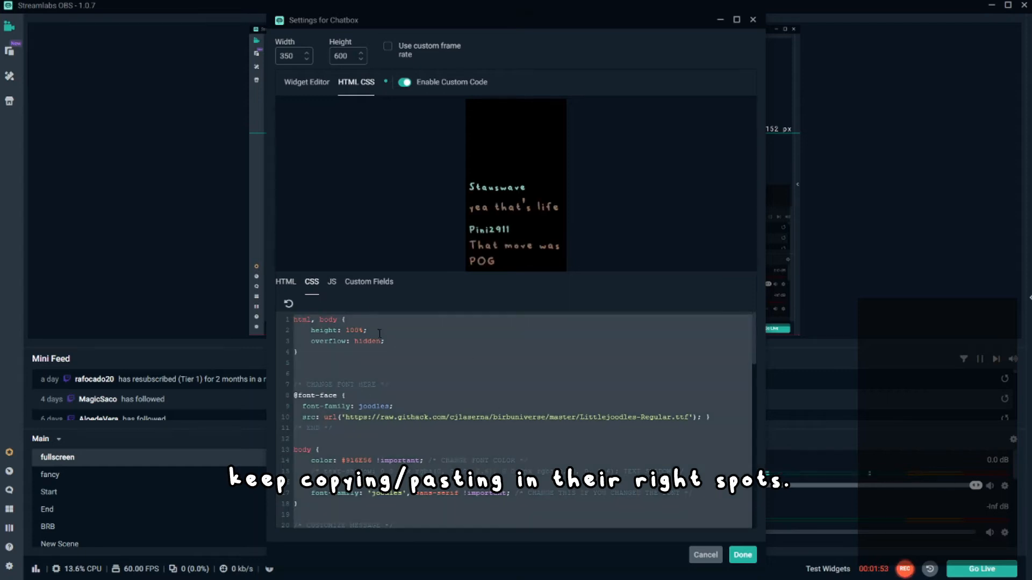
{"action": "key", "text": "ctrl+v"}
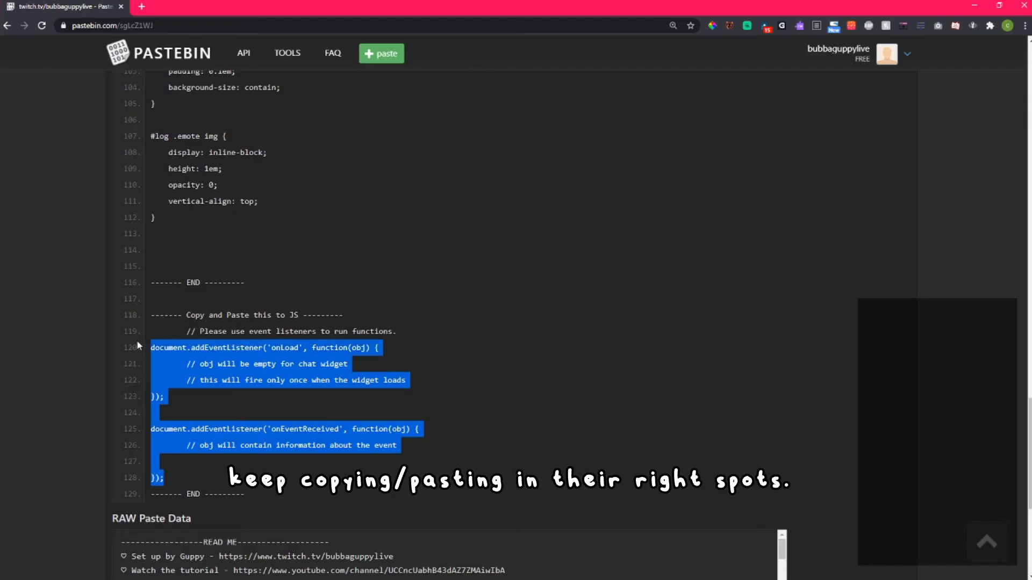
- Replace the Chatbox's custom JS code with the JS section of the Pastebin paste and save the settings
{"action": "left_click_drag", "start_coordinate": [139, 346], "coordinate": [139, 339]}
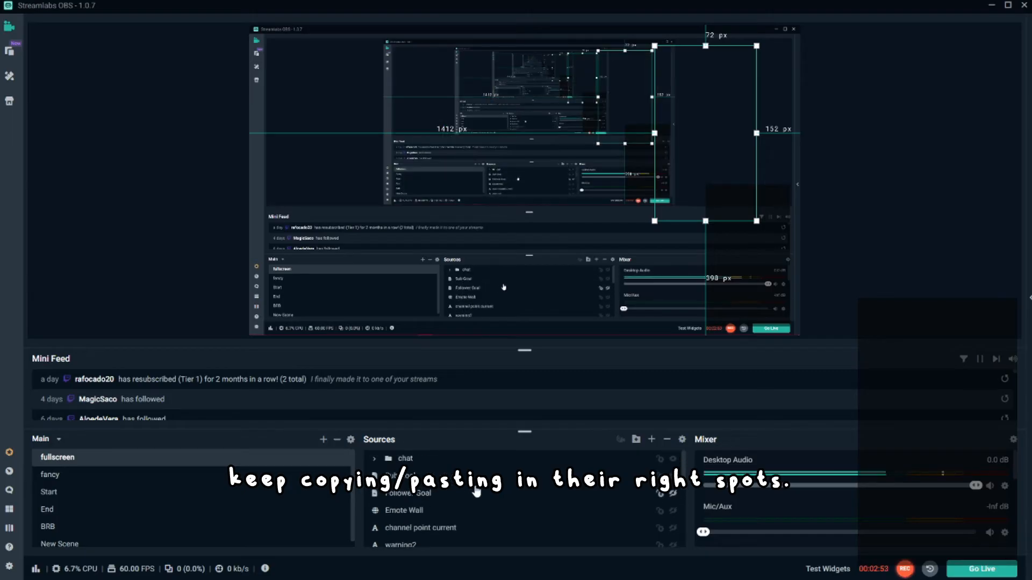
{"action": "scroll", "coordinate": [481, 497], "scroll_direction": "down", "scroll_amount": 4}
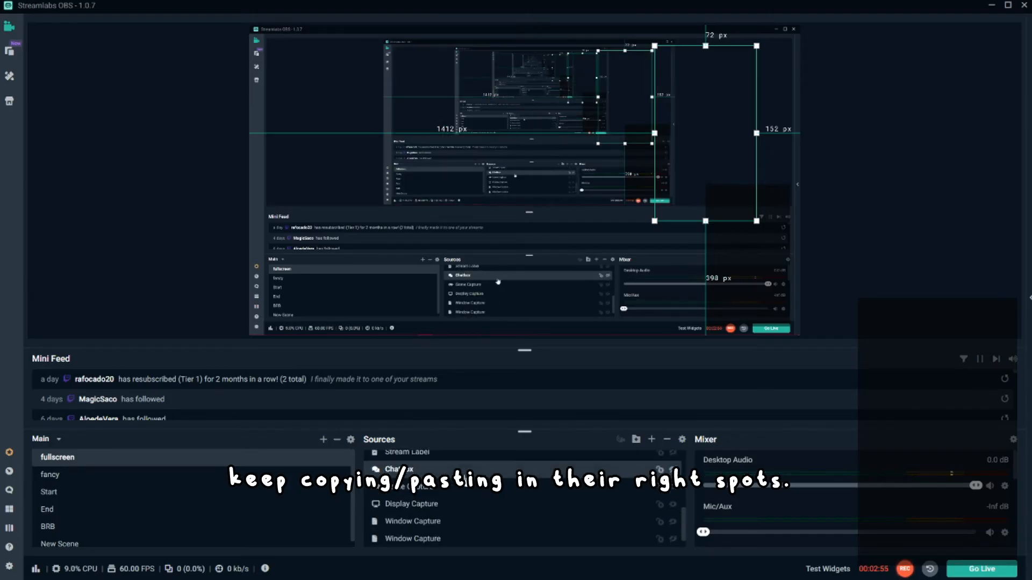
{"action": "double_click", "coordinate": [465, 475]}
{"action": "left_click", "coordinate": [376, 82]}
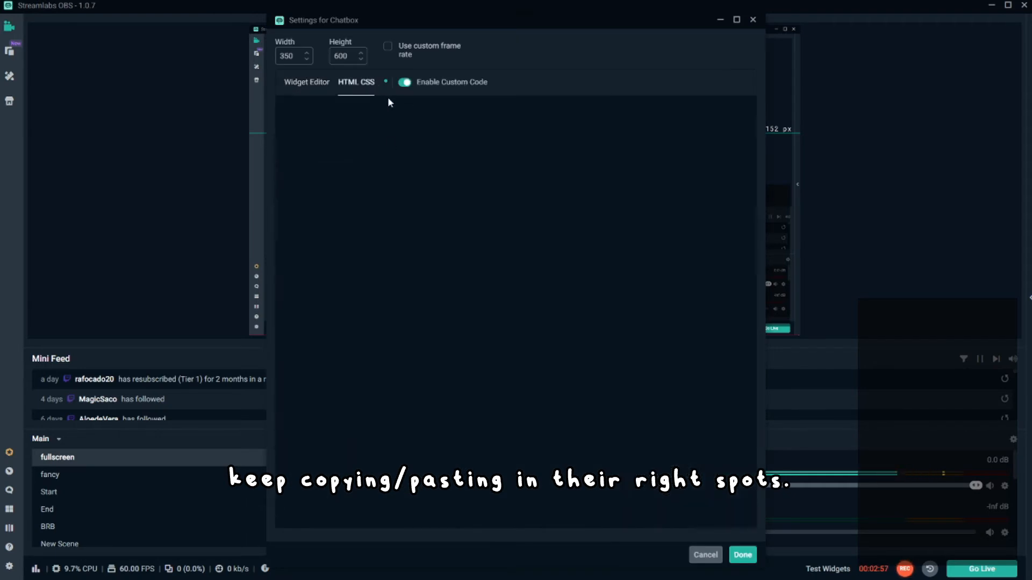
{"action": "left_click", "coordinate": [332, 284]}
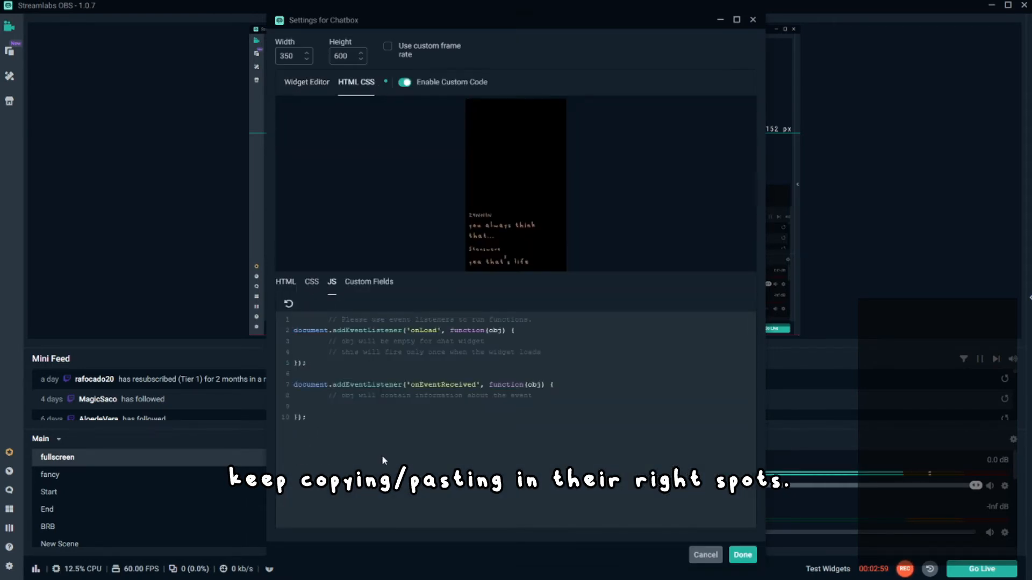
{"action": "key", "text": "ctrl+a"}
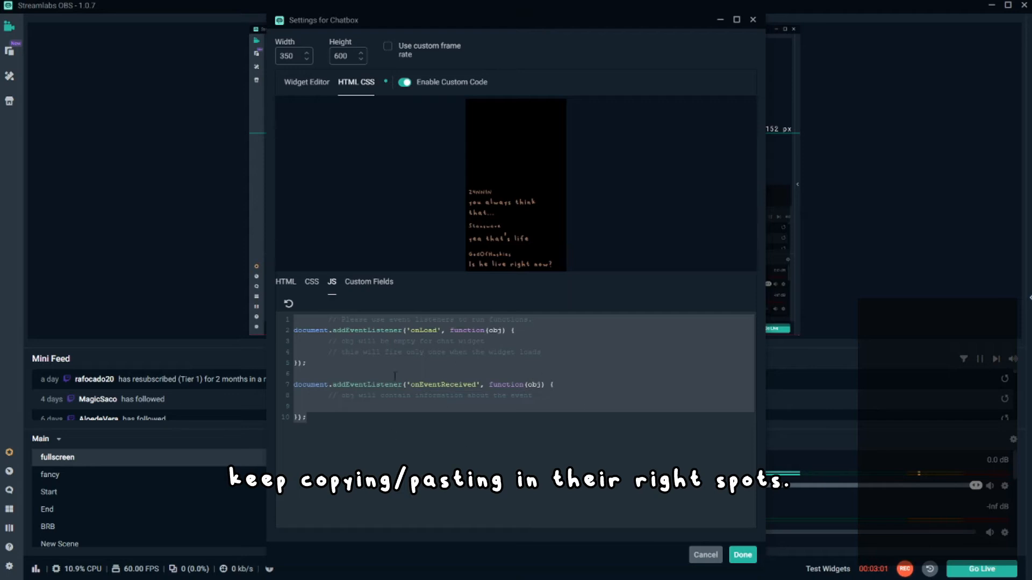
{"action": "key", "text": "ctrl+v"}
{"action": "left_click", "coordinate": [743, 555]}
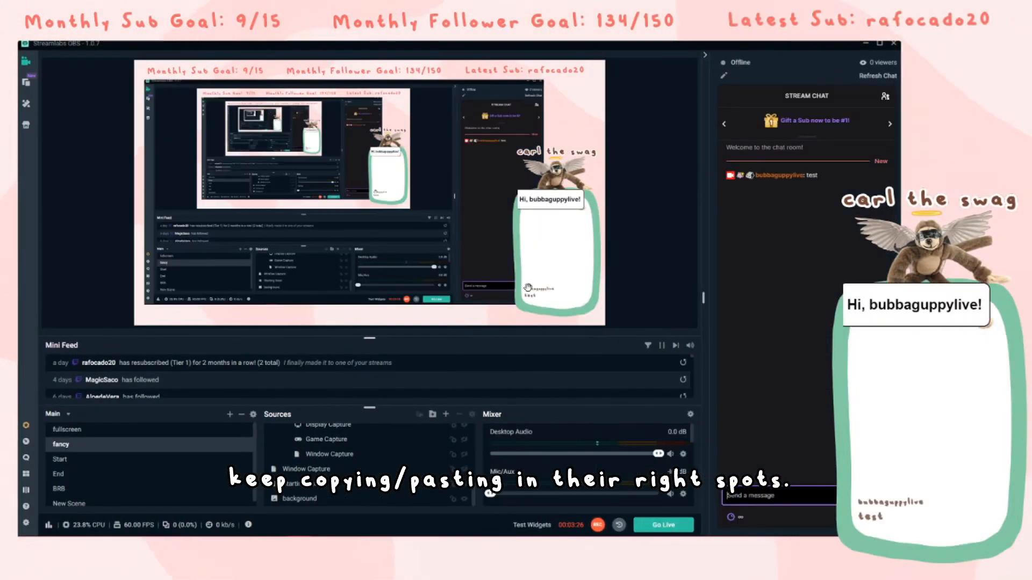
- Switch to Google Fonts, filter the list to the Display category, and open the Turret Road font family
{"action": "left_click", "coordinate": [533, 290]}
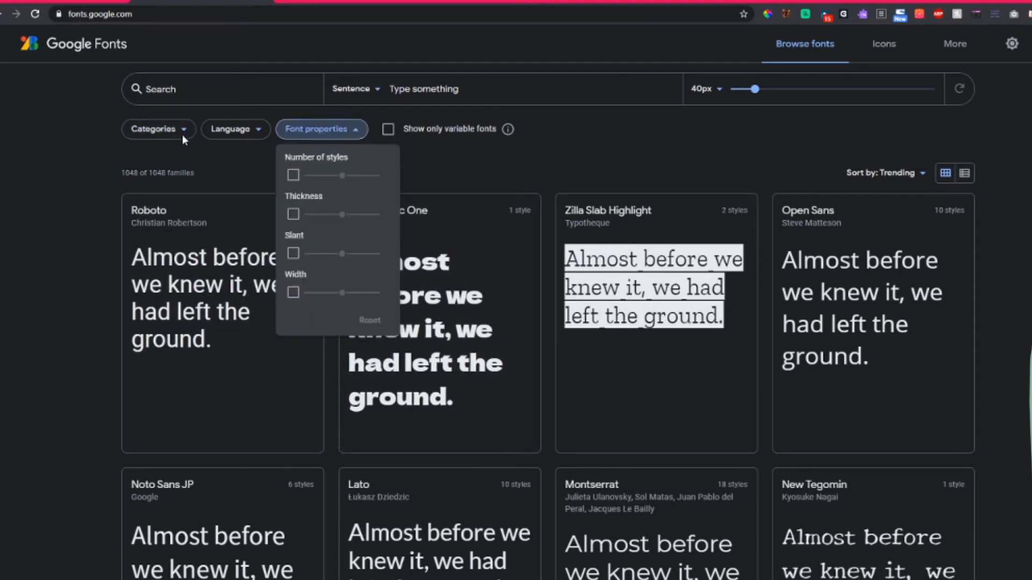
{"action": "left_click", "coordinate": [183, 136]}
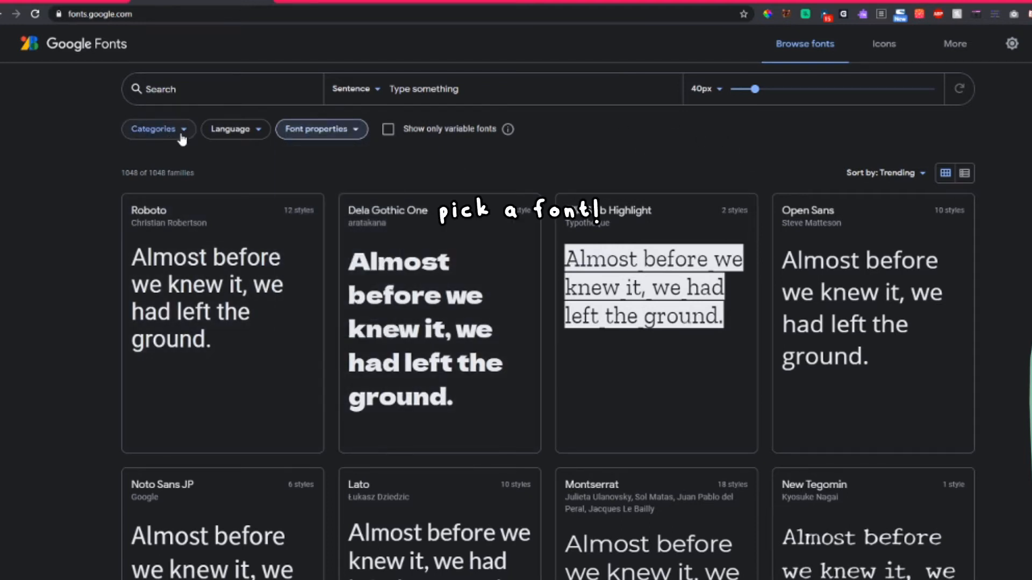
{"action": "scroll", "coordinate": [652, 181], "scroll_direction": "down", "scroll_amount": 10}
{"action": "scroll", "coordinate": [598, 395], "scroll_direction": "up", "scroll_amount": 10}
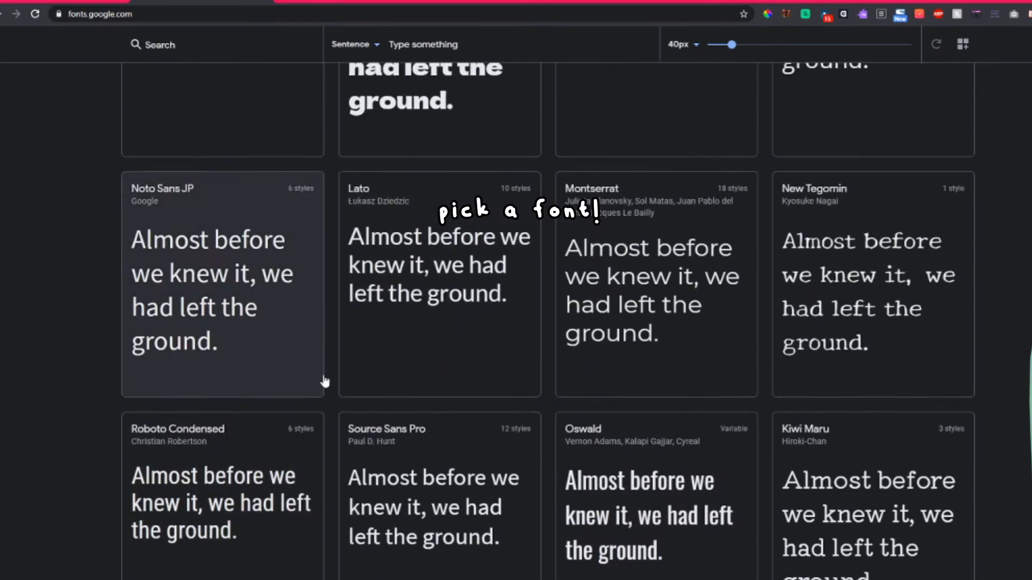
{"action": "left_click", "coordinate": [164, 132]}
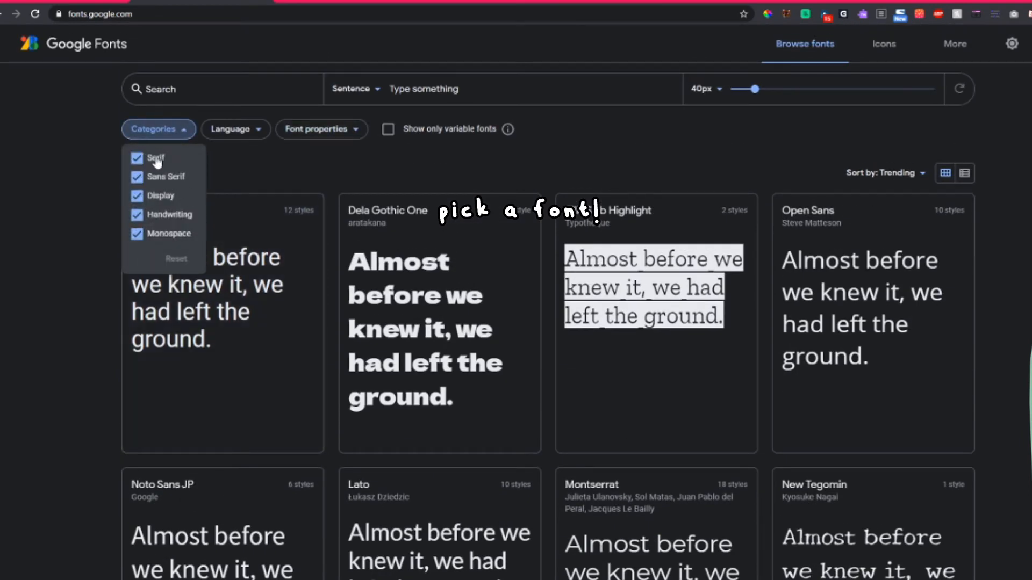
{"action": "left_click", "coordinate": [155, 159]}
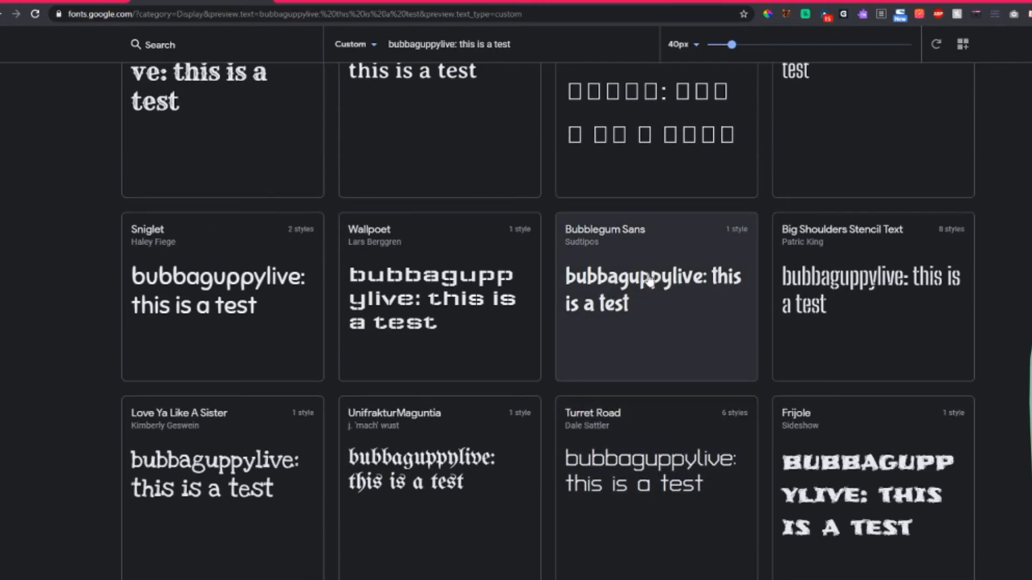
{"action": "scroll", "coordinate": [647, 461], "scroll_direction": "down", "scroll_amount": 1}
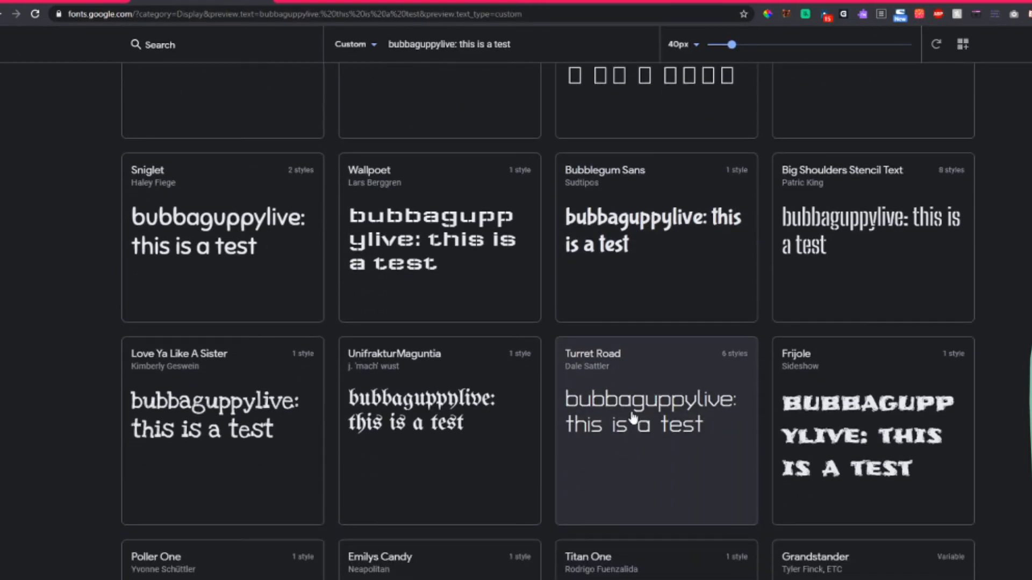
{"action": "left_click", "coordinate": [650, 422]}
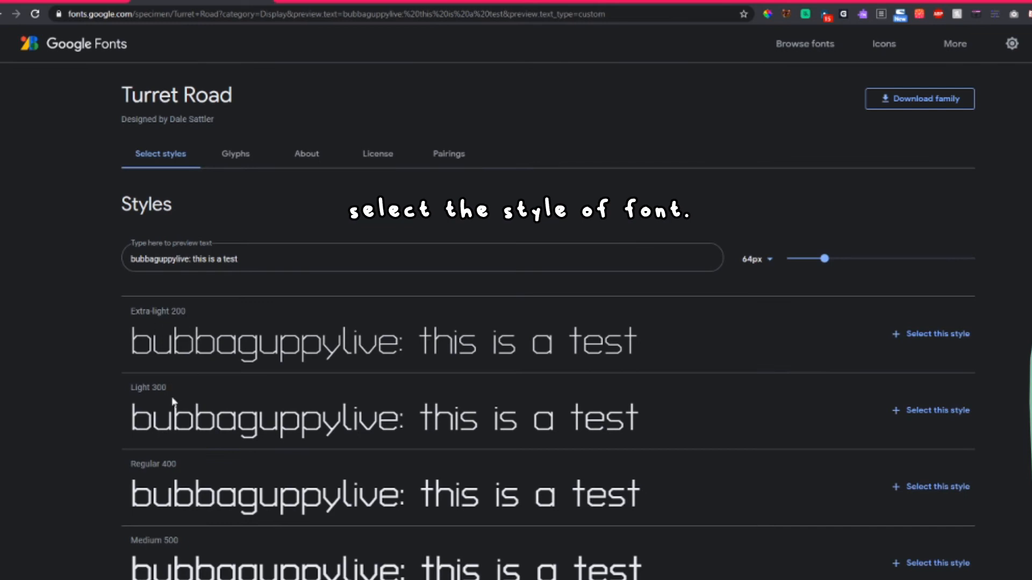
- Compare the Turret Road font styles from Extra-light 200 to Extra-bold 800 using the sample chat text
{"action": "scroll", "coordinate": [141, 386], "scroll_direction": "down", "scroll_amount": 2}
{"action": "scroll", "coordinate": [140, 386], "scroll_direction": "up", "scroll_amount": 2}
{"action": "left_click", "coordinate": [366, 411]}
{"action": "left_click_drag", "start_coordinate": [640, 419], "coordinate": [380, 446]}
{"action": "scroll", "coordinate": [380, 446], "scroll_direction": "down", "scroll_amount": 3}
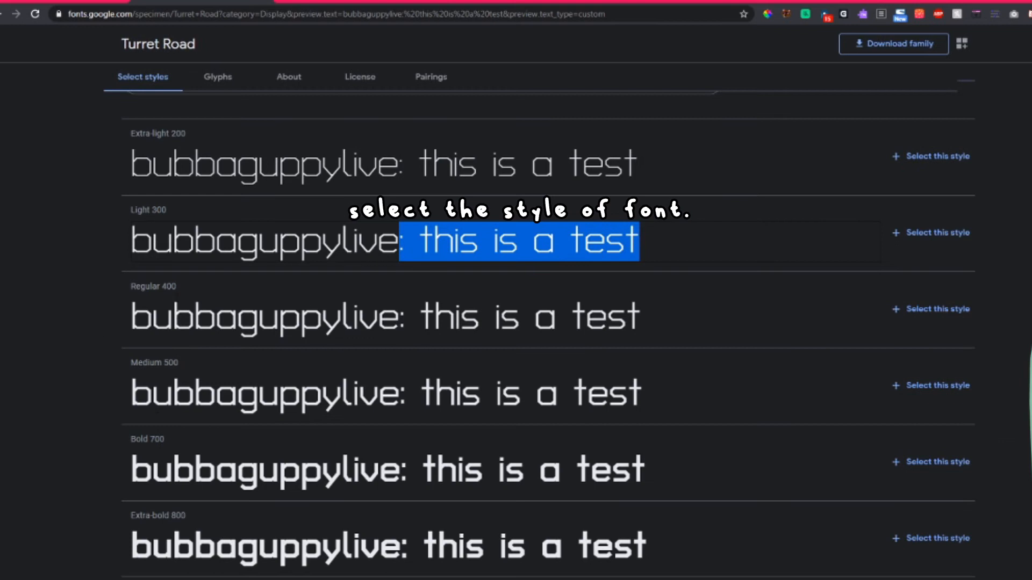
{"action": "left_click_drag", "start_coordinate": [183, 285], "coordinate": [152, 287]}
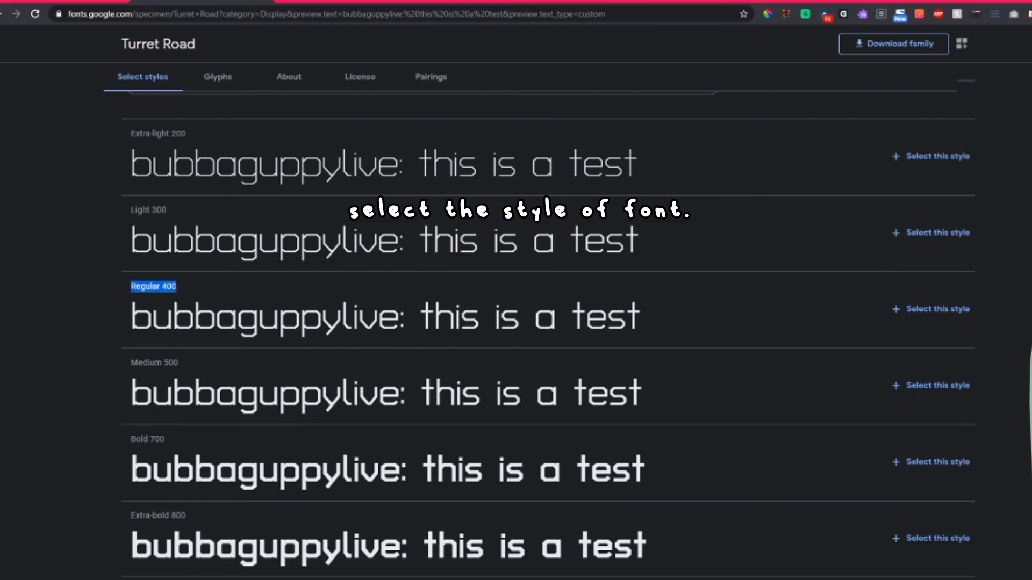
{"action": "scroll", "coordinate": [407, 552], "scroll_direction": "down", "scroll_amount": 1}
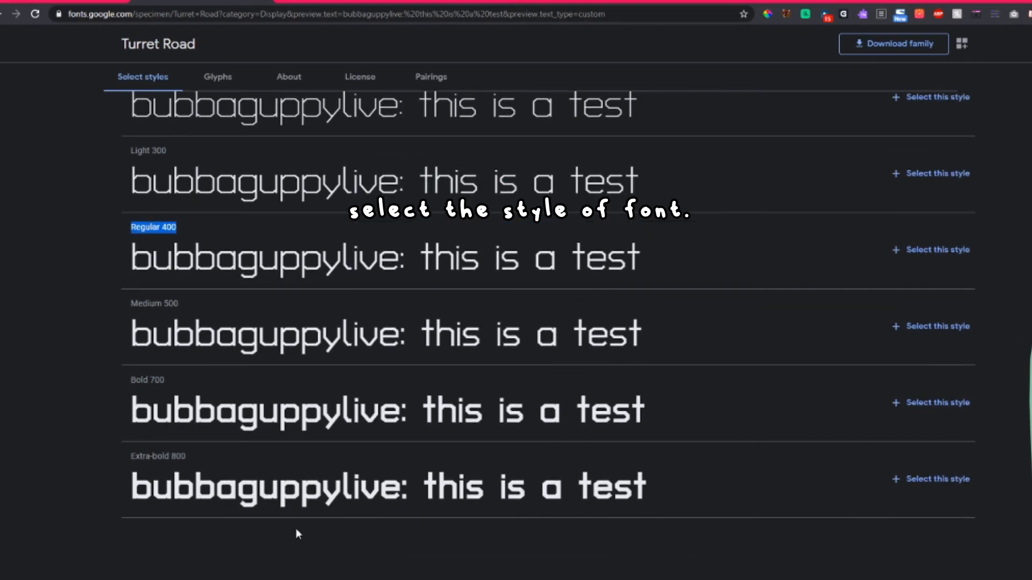
{"action": "scroll", "coordinate": [160, 275], "scroll_direction": "up", "scroll_amount": 5}
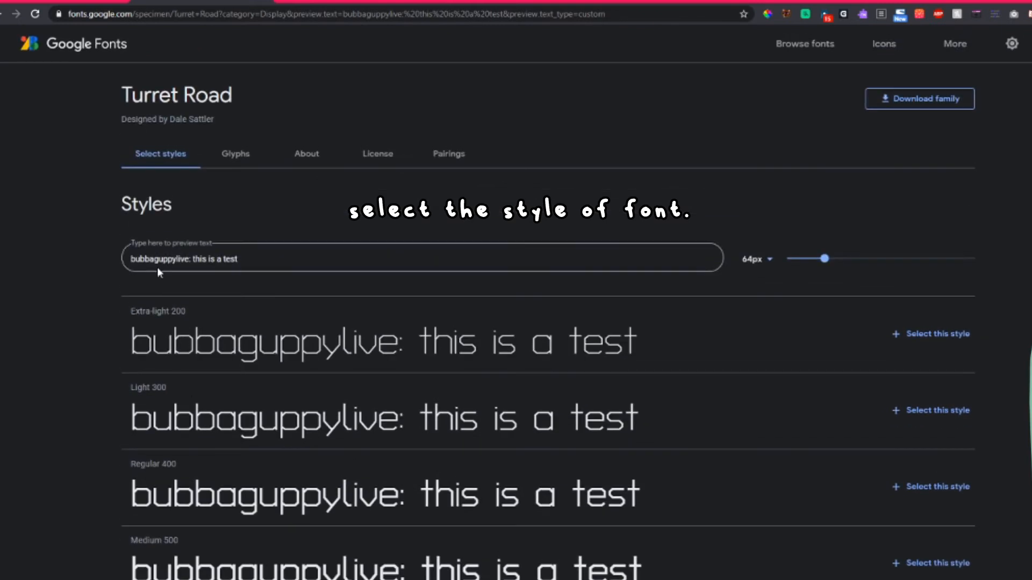
{"action": "left_click_drag", "start_coordinate": [649, 344], "coordinate": [87, 333]}
{"action": "scroll", "coordinate": [240, 350], "scroll_direction": "down", "scroll_amount": 3}
{"action": "left_click", "coordinate": [279, 318]}
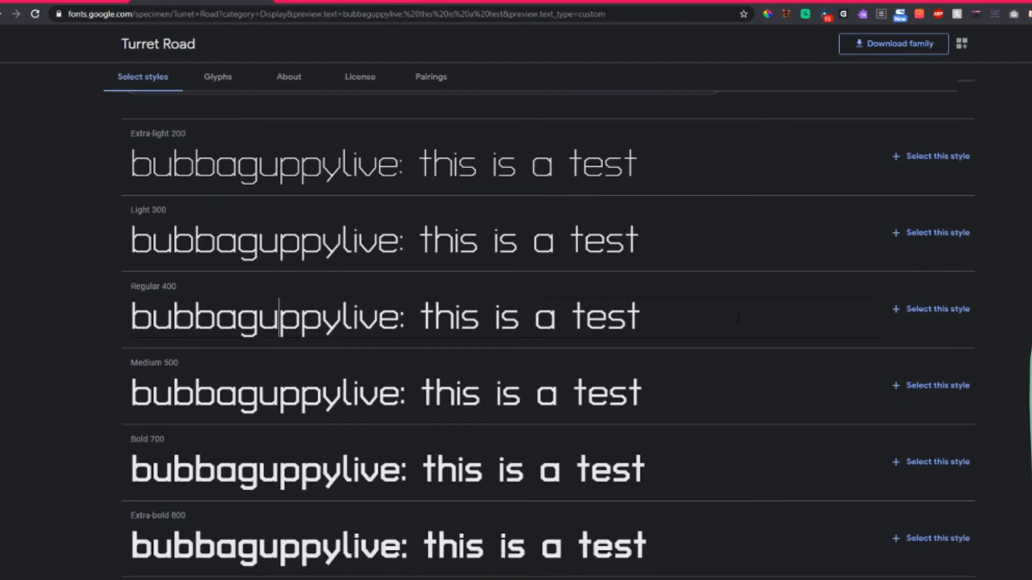
{"action": "scroll", "coordinate": [942, 322], "scroll_direction": "up", "scroll_amount": 2}
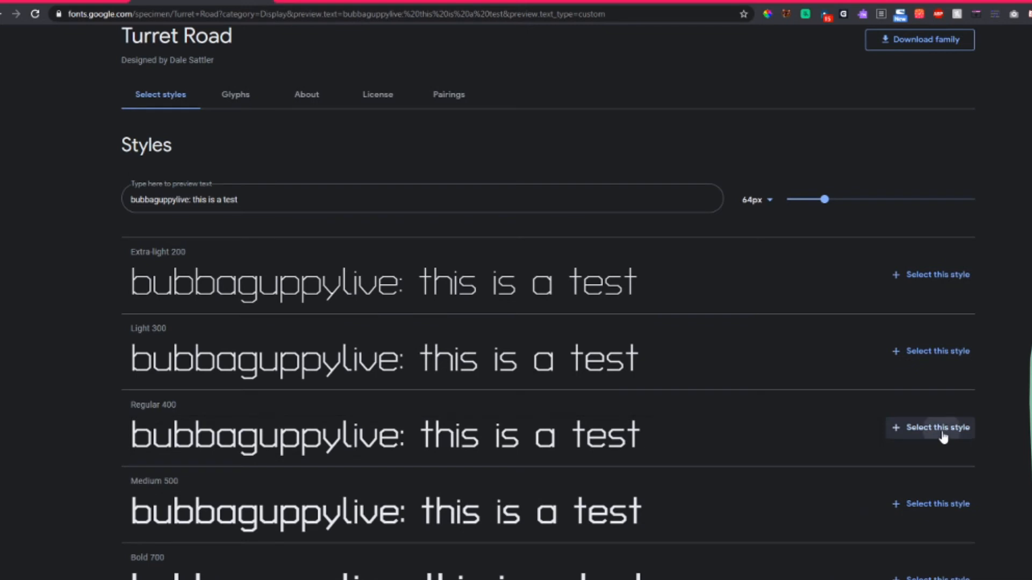
{"action": "left_click", "coordinate": [942, 435]}
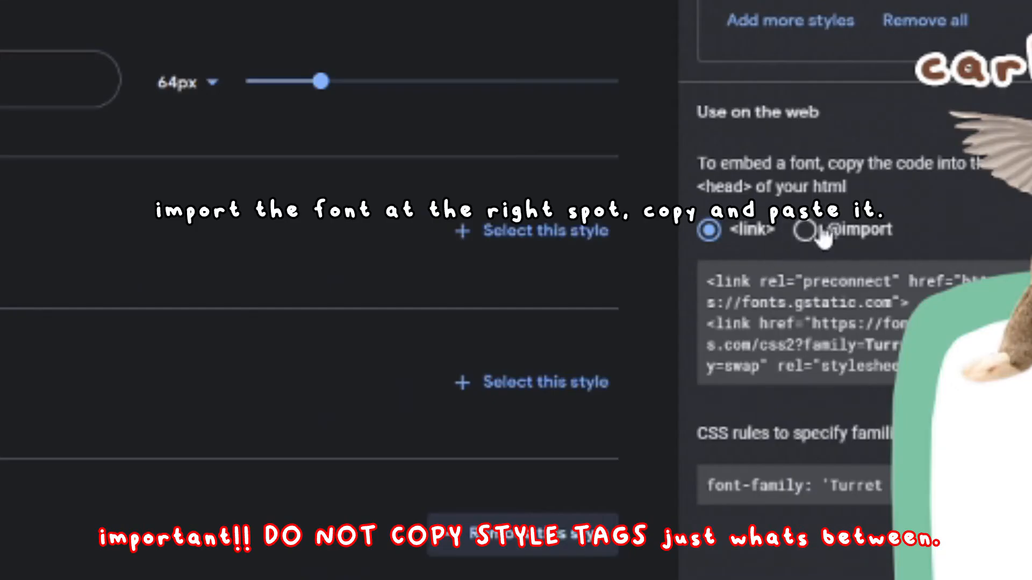
{"action": "left_click", "coordinate": [814, 234]}
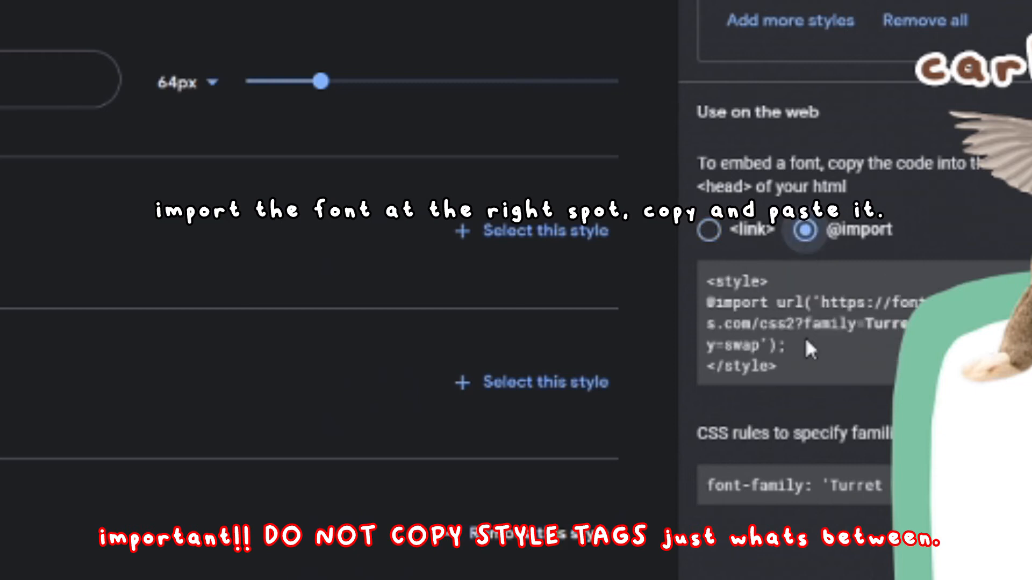
{"action": "left_click_drag", "start_coordinate": [797, 354], "coordinate": [707, 304]}
{"action": "key", "text": "ctrl+c"}
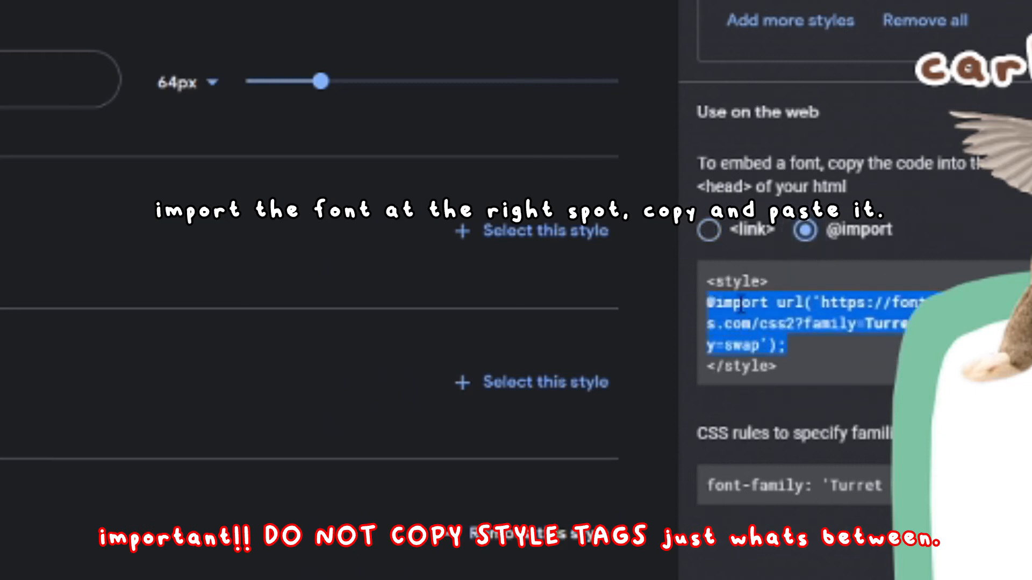
{"action": "left_click", "coordinate": [776, 294]}
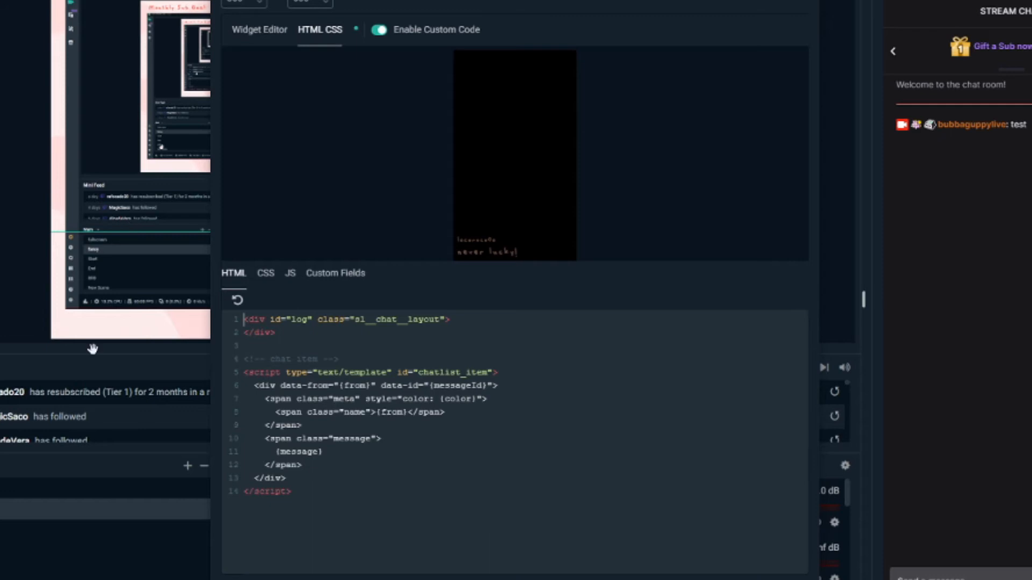
{"action": "left_click", "coordinate": [265, 276]}
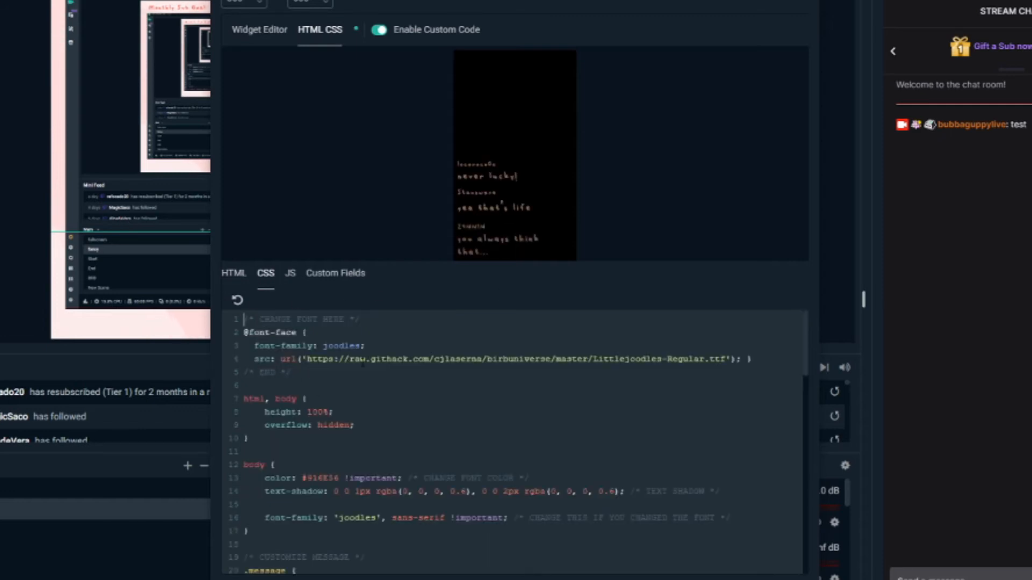
{"action": "left_click_drag", "start_coordinate": [360, 319], "coordinate": [217, 320]}
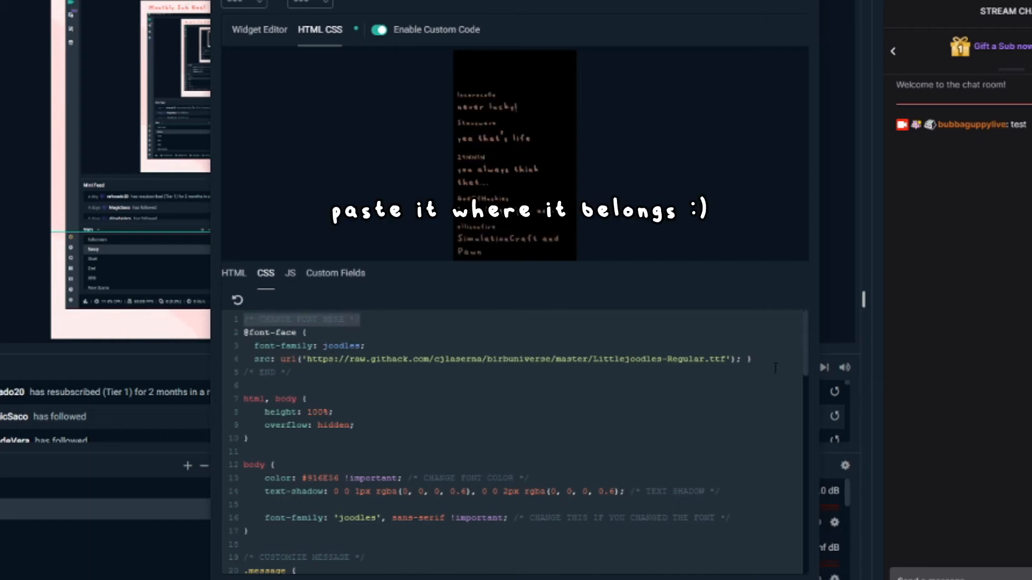
{"action": "left_click_drag", "start_coordinate": [761, 358], "coordinate": [231, 338]}
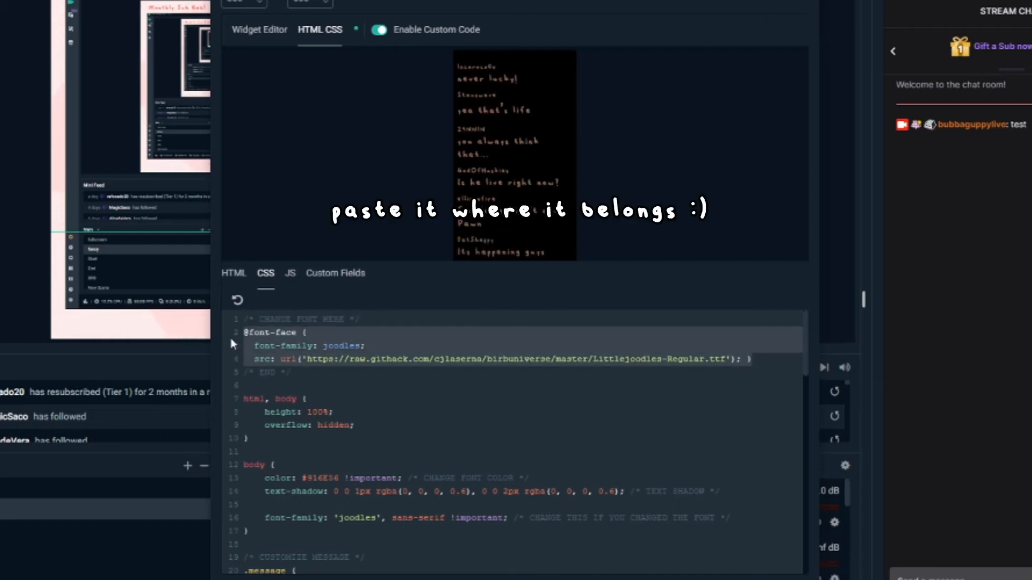
{"action": "key", "text": "ctrl+v"}
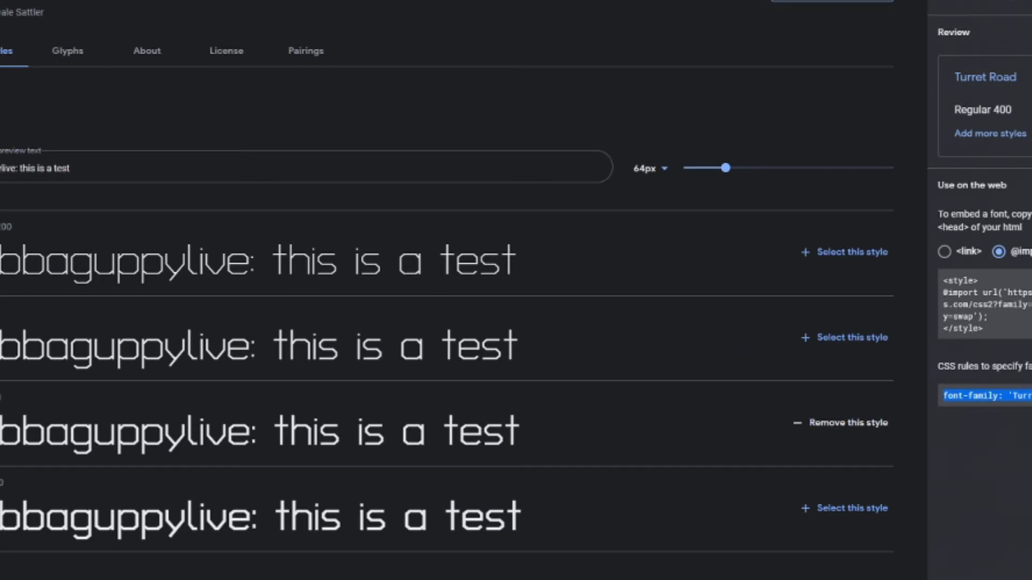
- Copy the Turret Road font-family rule from Google Fonts and replace the body's font-family line in the Chatbox CSS with it
{"action": "left_click_drag", "start_coordinate": [1031, 367], "coordinate": [944, 368]}
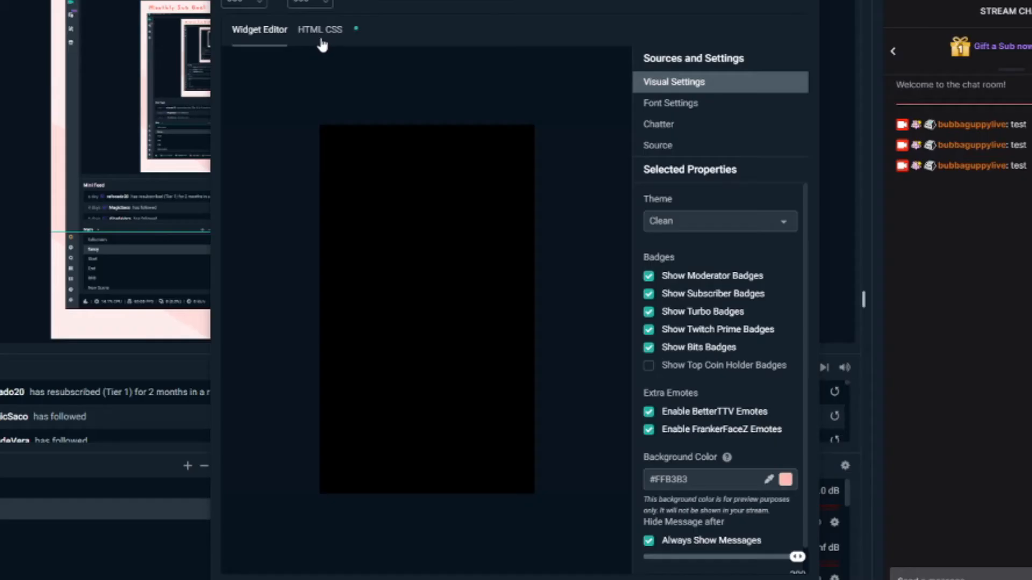
{"action": "left_click", "coordinate": [320, 29]}
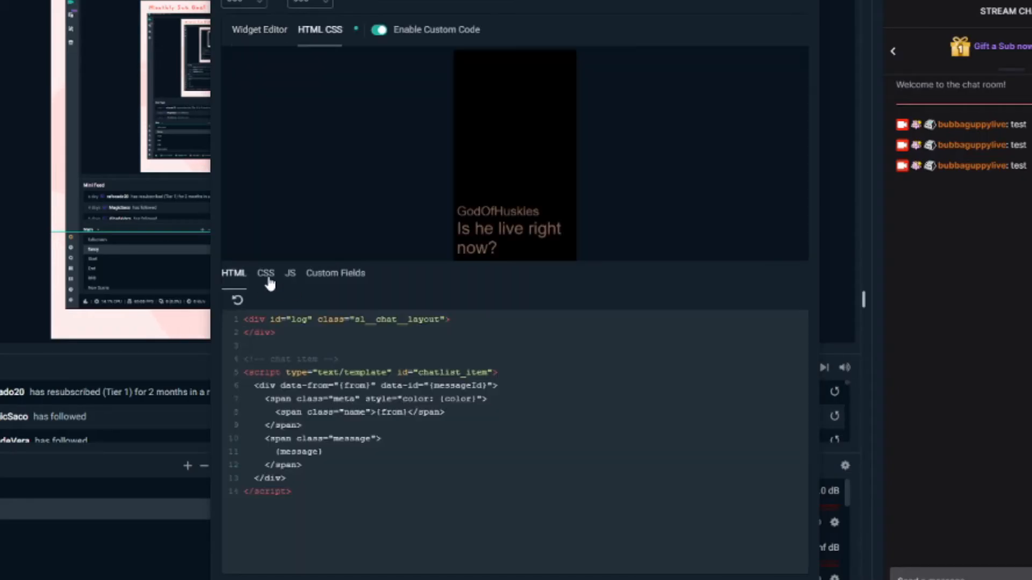
{"action": "left_click", "coordinate": [267, 276]}
{"action": "left_click_drag", "start_coordinate": [751, 427], "coordinate": [286, 425]}
{"action": "left_click", "coordinate": [517, 425]}
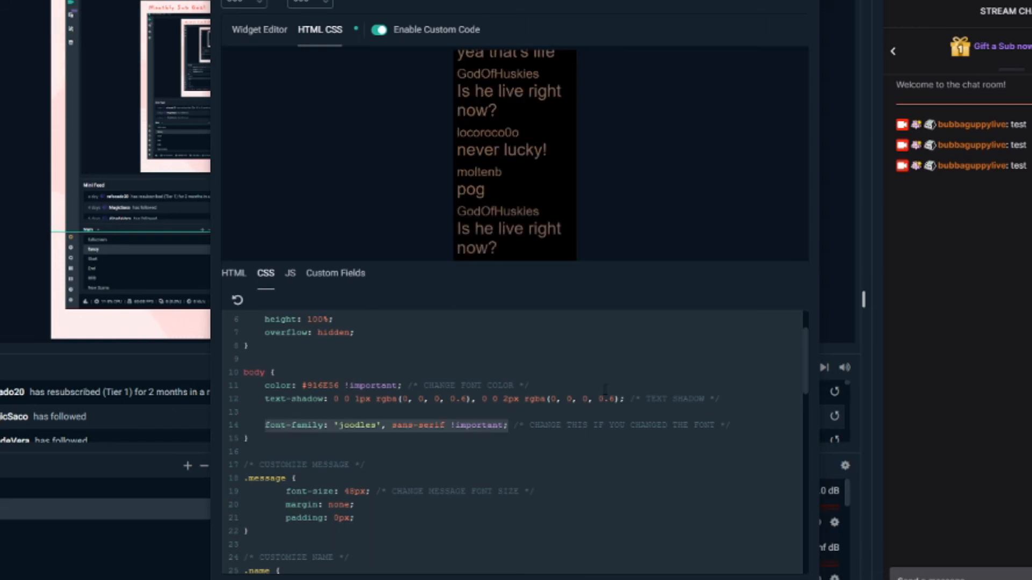
{"action": "type", "text": "font-family: 'Turret Road', cursive;"}
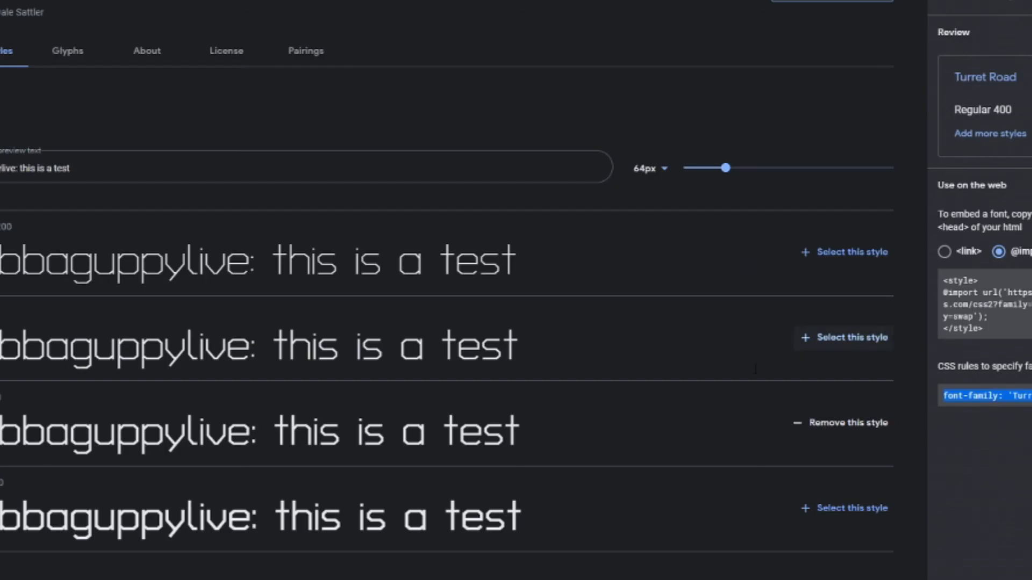
- Send the message "test" in the stream chat to try out the Turret Road font
{"action": "scroll", "coordinate": [756, 369], "scroll_direction": "up", "scroll_amount": 2}
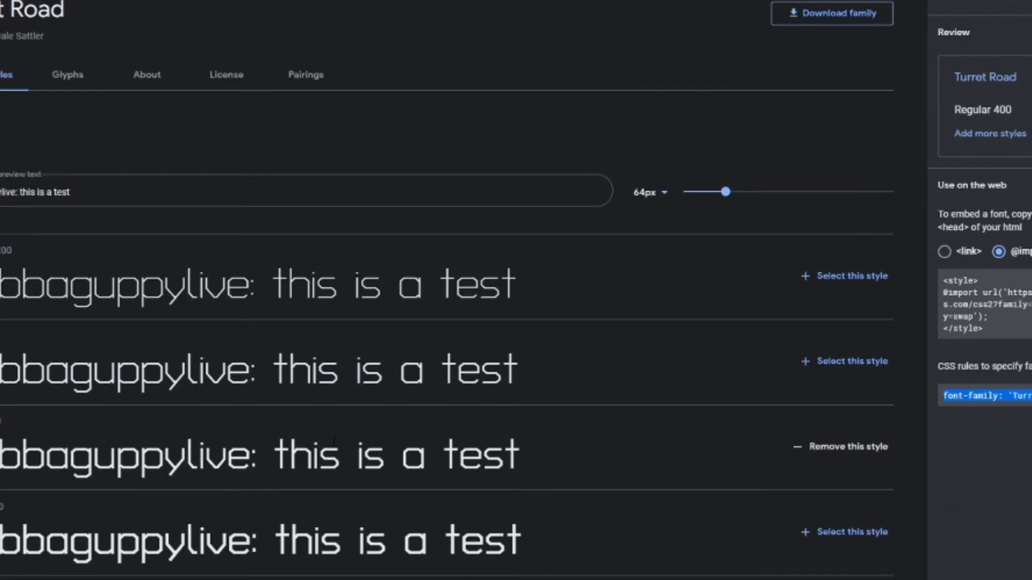
{"action": "scroll", "coordinate": [588, 208], "scroll_direction": "down", "scroll_amount": 5}
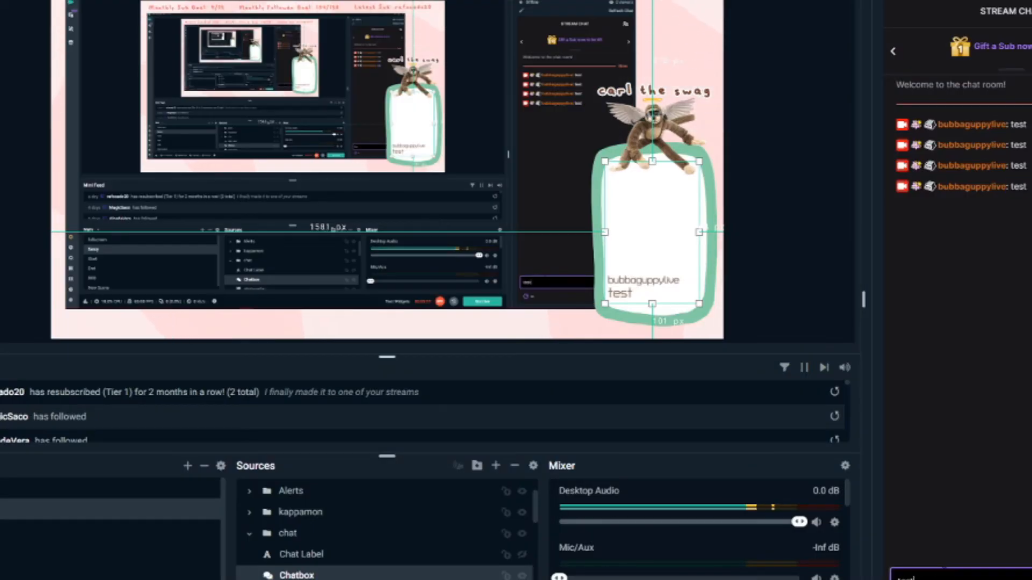
{"action": "key", "text": "Return"}
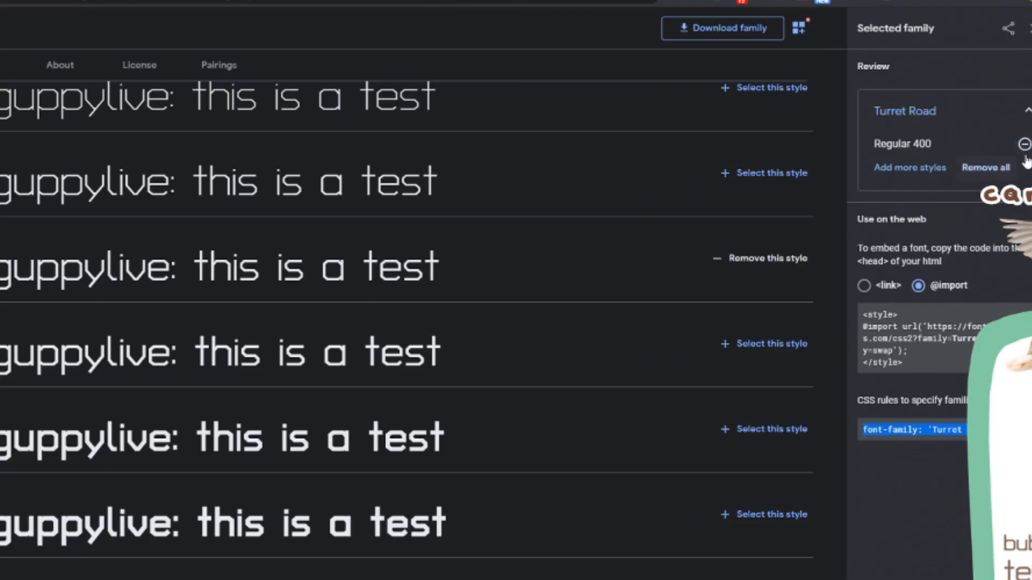
{"action": "left_click", "coordinate": [985, 169]}
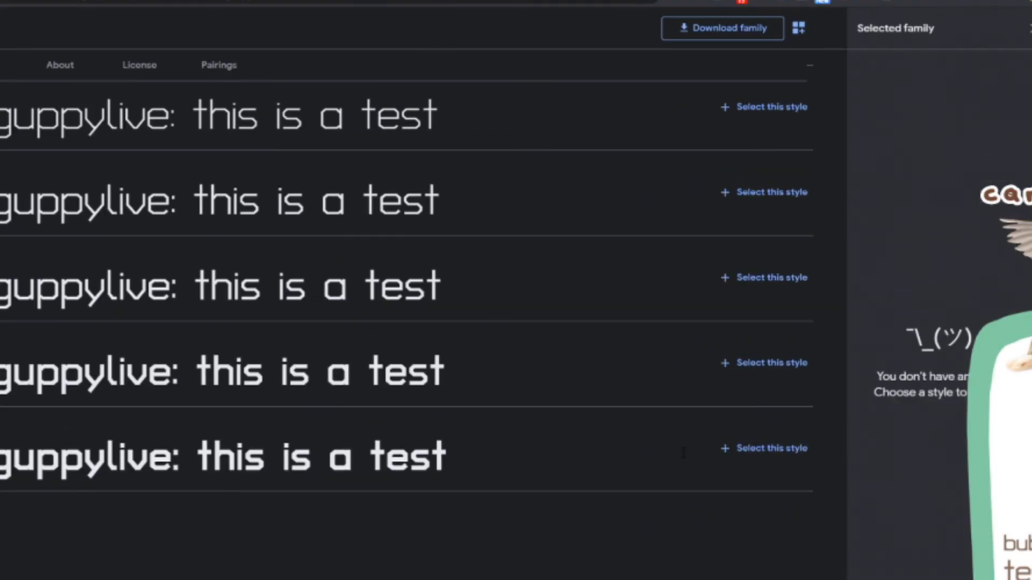
{"action": "left_click", "coordinate": [793, 452]}
{"action": "left_click", "coordinate": [947, 289]}
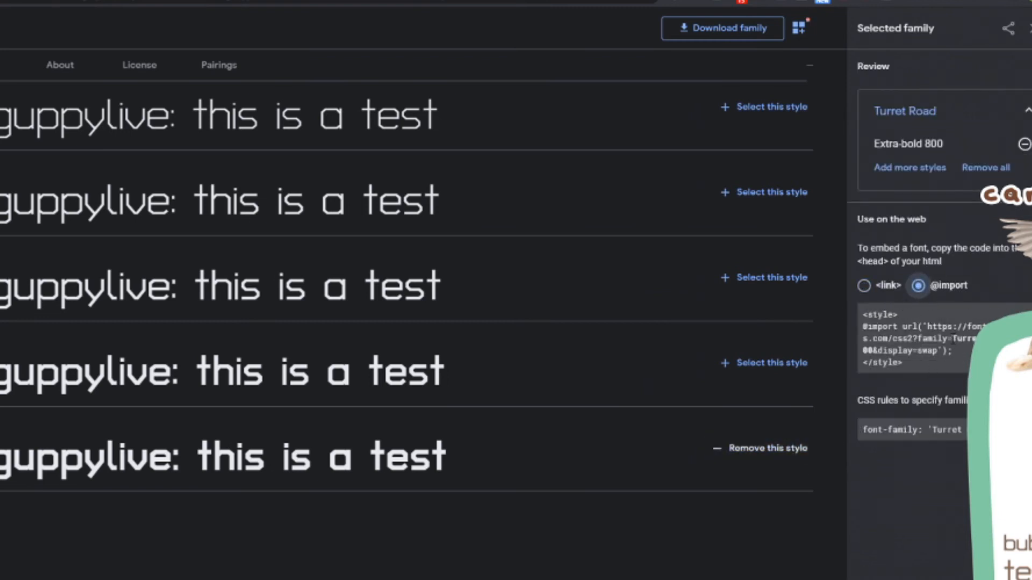
{"action": "left_click_drag", "start_coordinate": [962, 352], "coordinate": [932, 351]}
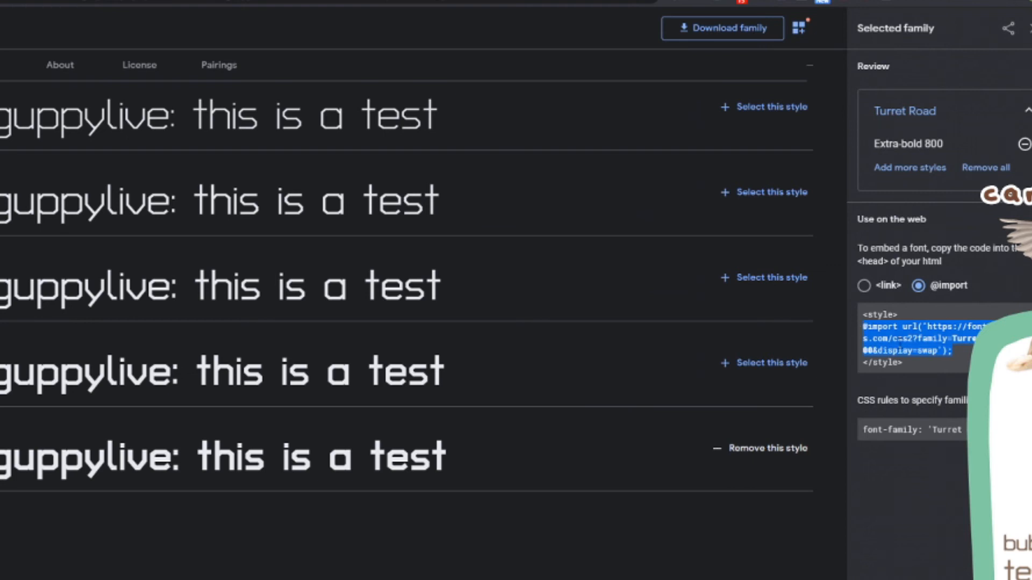
{"action": "key", "text": "alt+Tab"}
{"action": "double_click", "coordinate": [578, 301]}
{"action": "left_click", "coordinate": [240, 64]}
{"action": "left_click", "coordinate": [187, 307]}
{"action": "left_click_drag", "start_coordinate": [592, 367], "coordinate": [115, 371]}
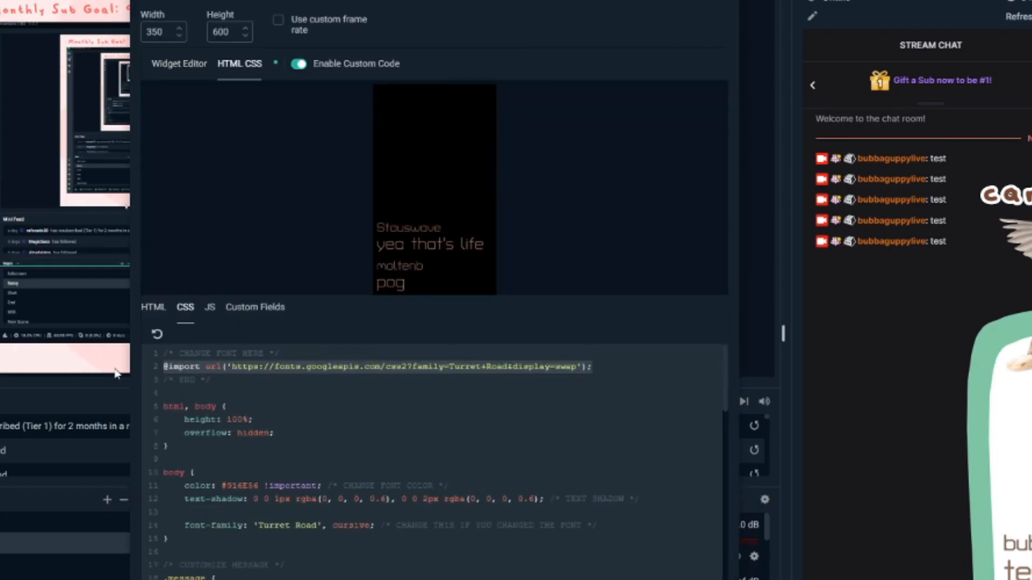
- Try to replace the body's font-family line with the rule copied from Google Fonts, and undo the paste
{"action": "key", "text": "alt+Tab"}
{"action": "triple_click", "coordinate": [989, 430]}
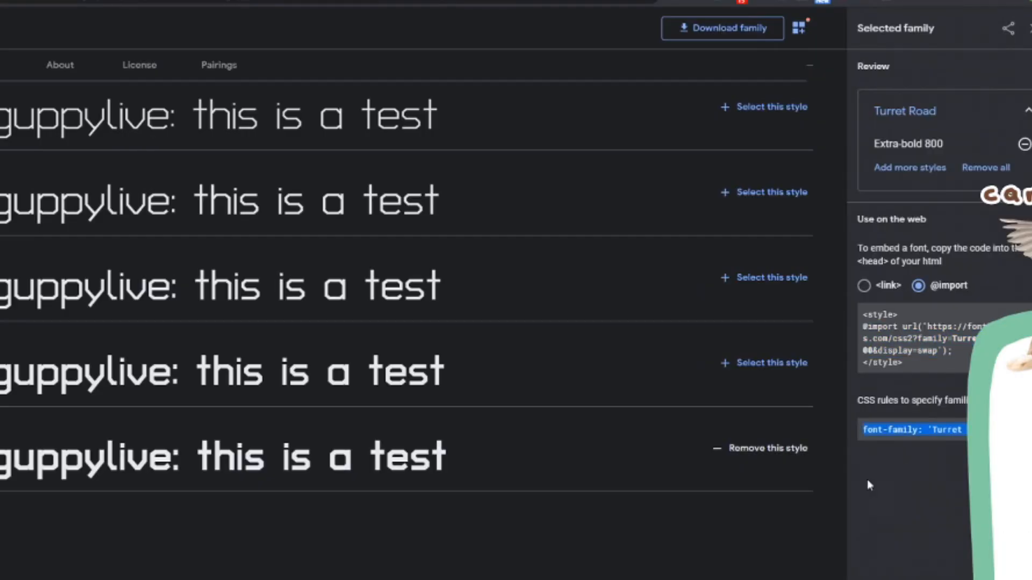
{"action": "key", "text": "alt+Tab"}
{"action": "left_click_drag", "start_coordinate": [343, 465], "coordinate": [195, 465]}
{"action": "type", "text": "font-family: 'Turret Road', cursive;"}
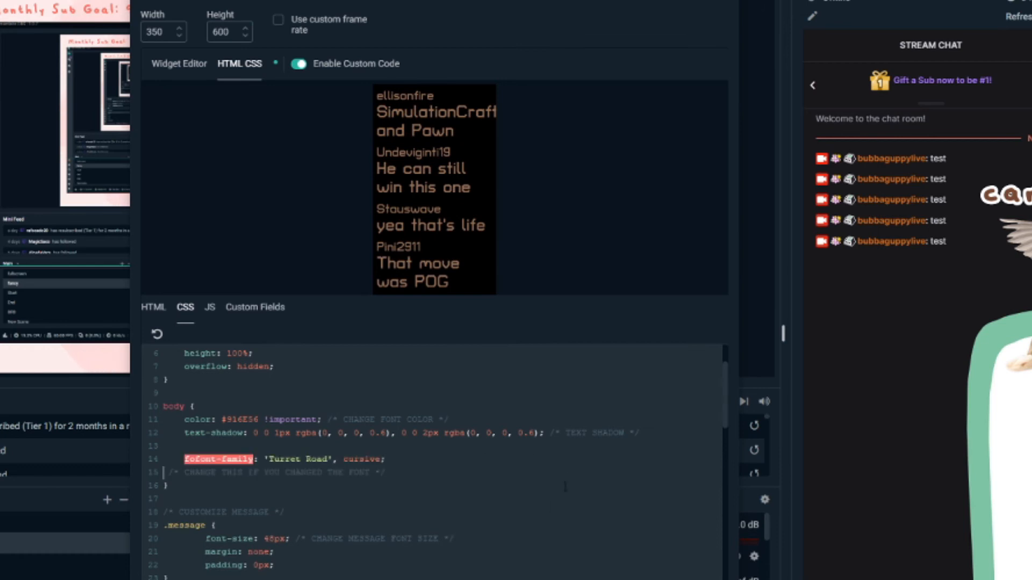
{"action": "key", "text": "ctrl+z"}
{"action": "left_click_drag", "start_coordinate": [376, 468], "coordinate": [387, 499]}
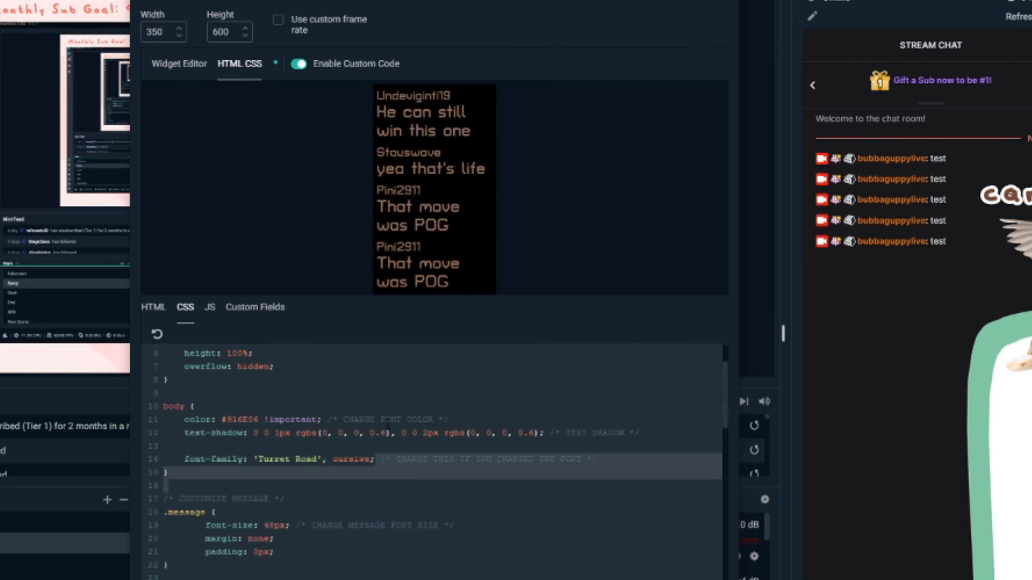
{"action": "key", "text": "Return"}
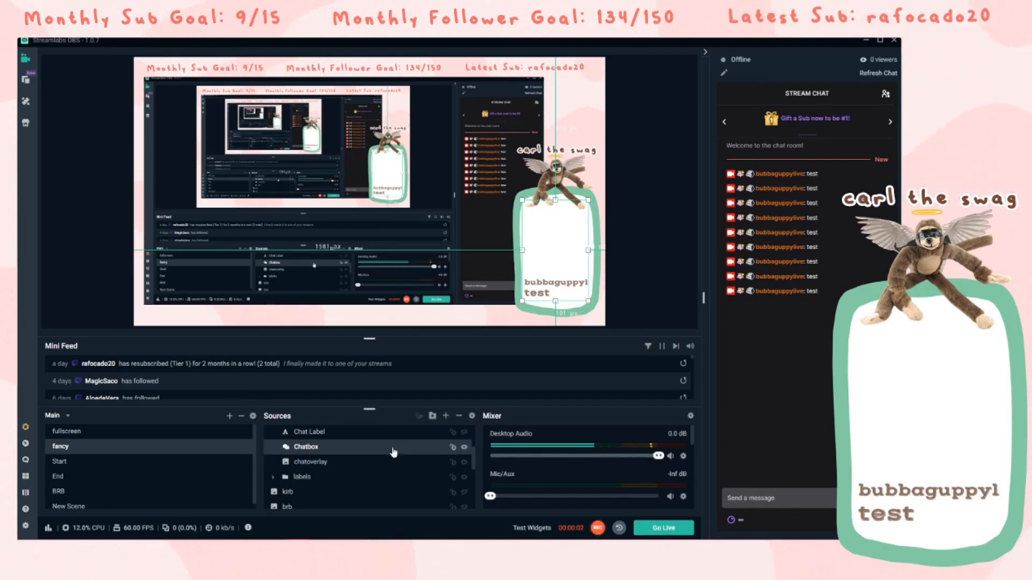
- Pick a blue in Google's hex color picker and set the body font color in the Chatbox CSS to #0099ff
{"action": "double_click", "coordinate": [394, 453]}
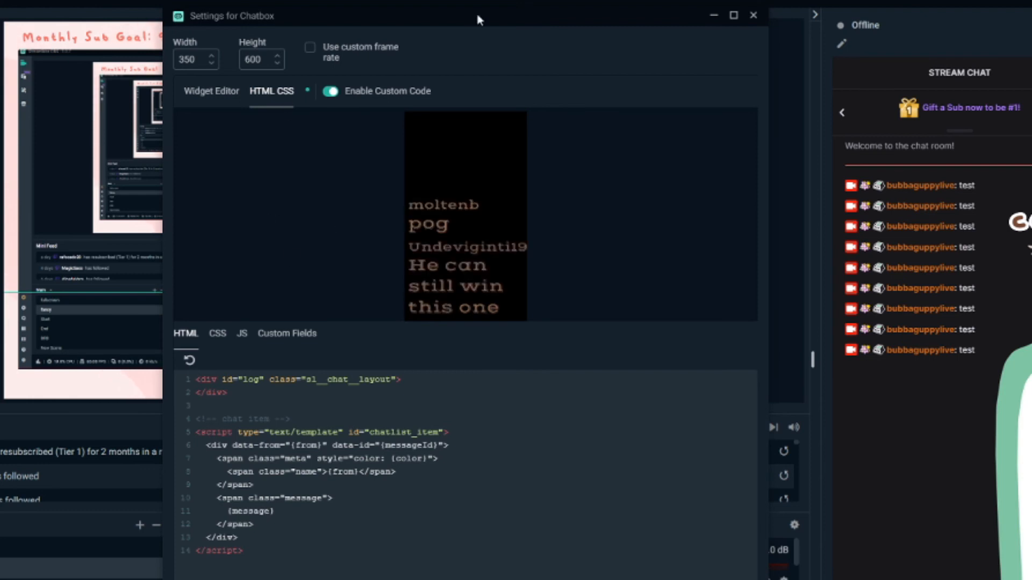
{"action": "left_click", "coordinate": [218, 333]}
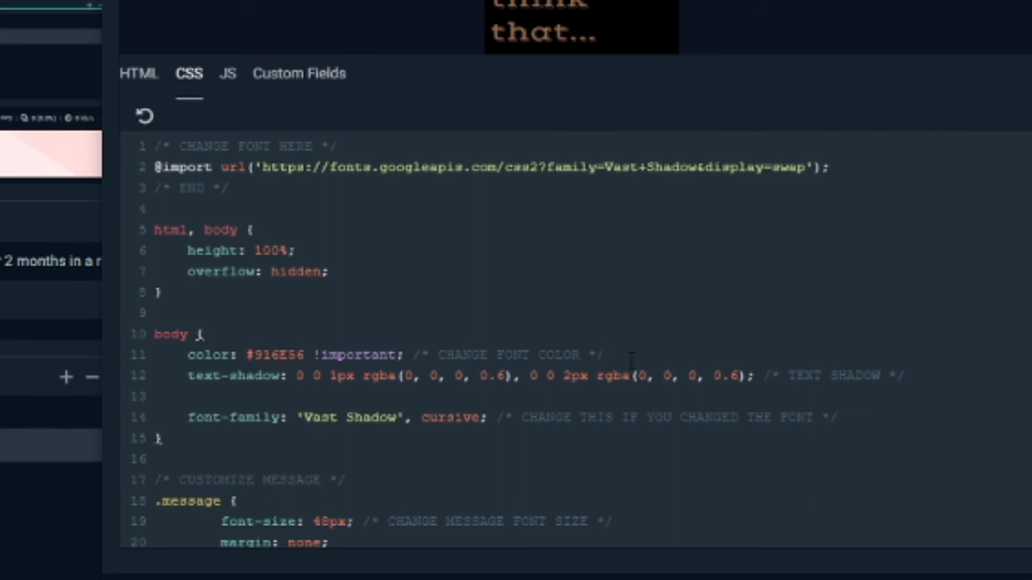
{"action": "left_click", "coordinate": [203, 346]}
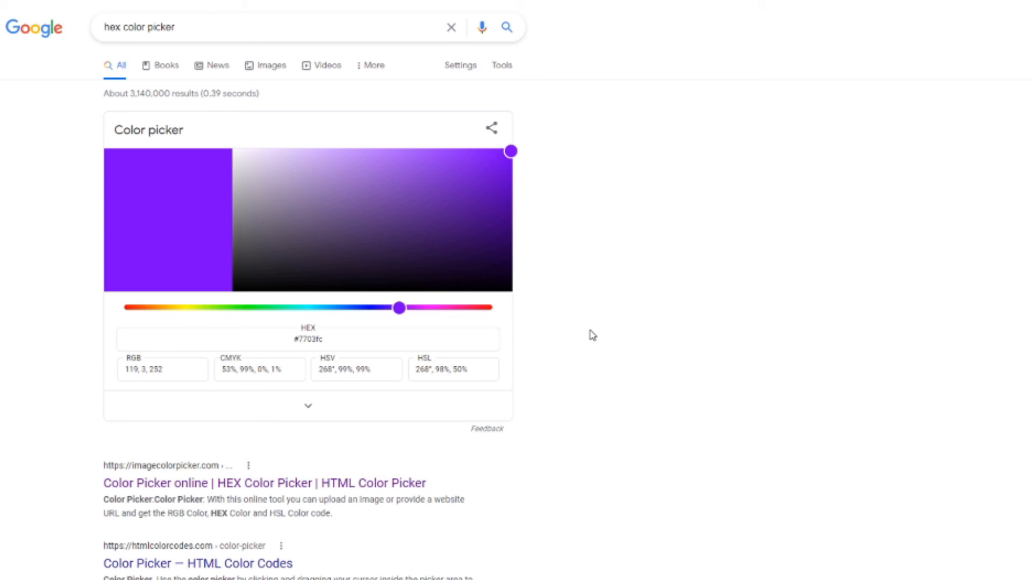
{"action": "left_click_drag", "start_coordinate": [420, 315], "coordinate": [371, 313]}
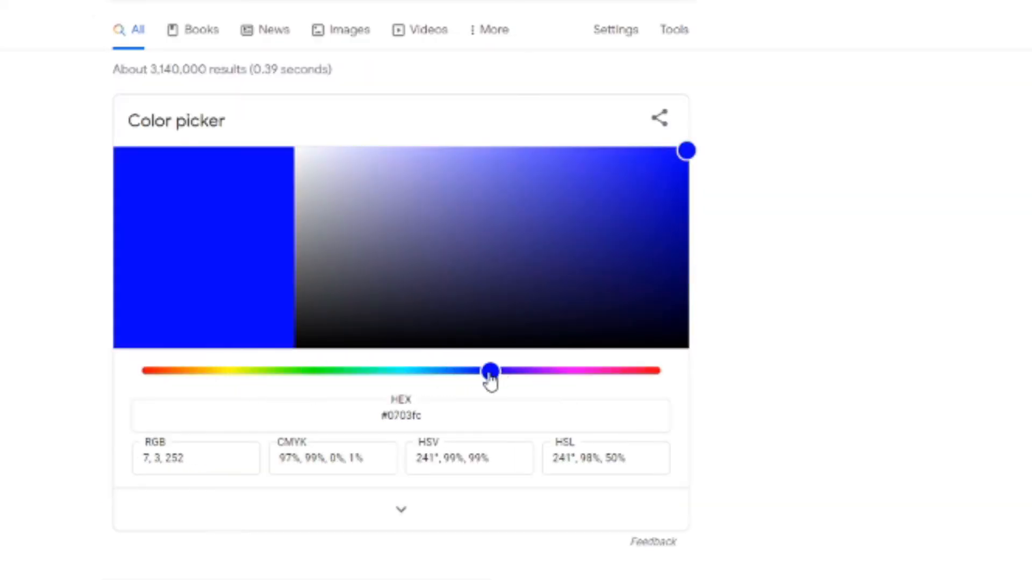
{"action": "left_click_drag", "start_coordinate": [491, 375], "coordinate": [438, 374]}
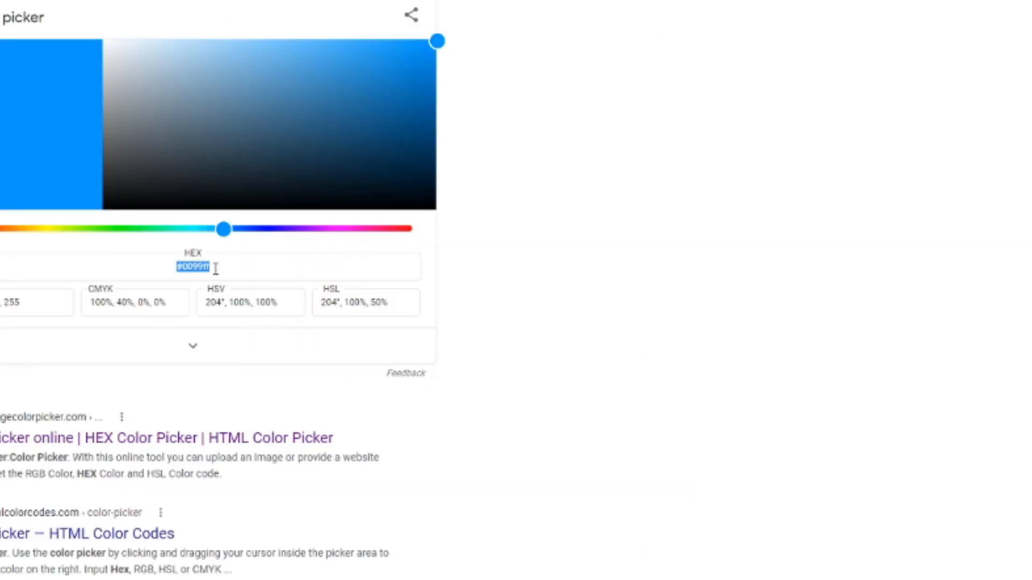
{"action": "key", "text": "alt+Tab"}
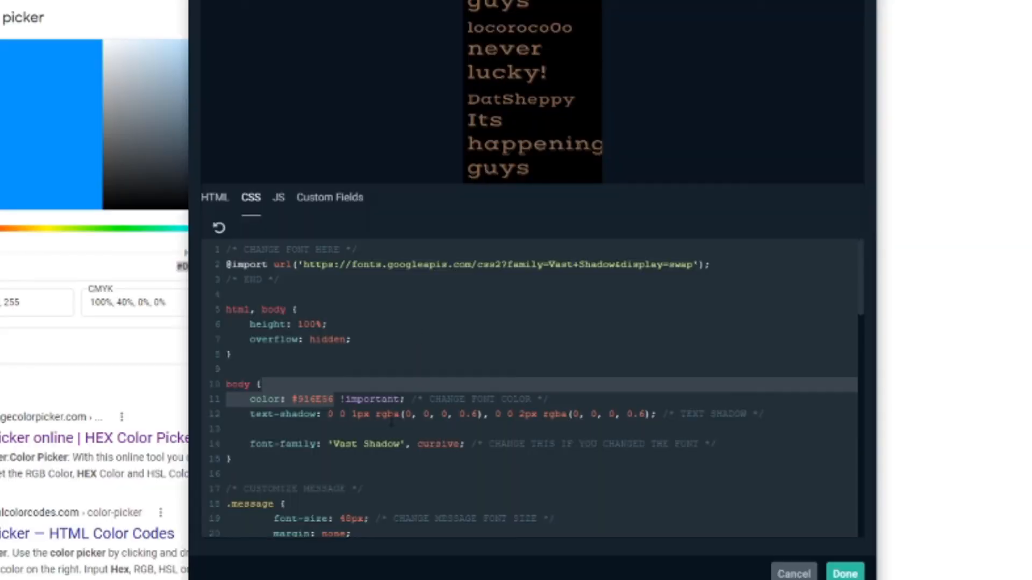
{"action": "left_click_drag", "start_coordinate": [333, 401], "coordinate": [294, 399]}
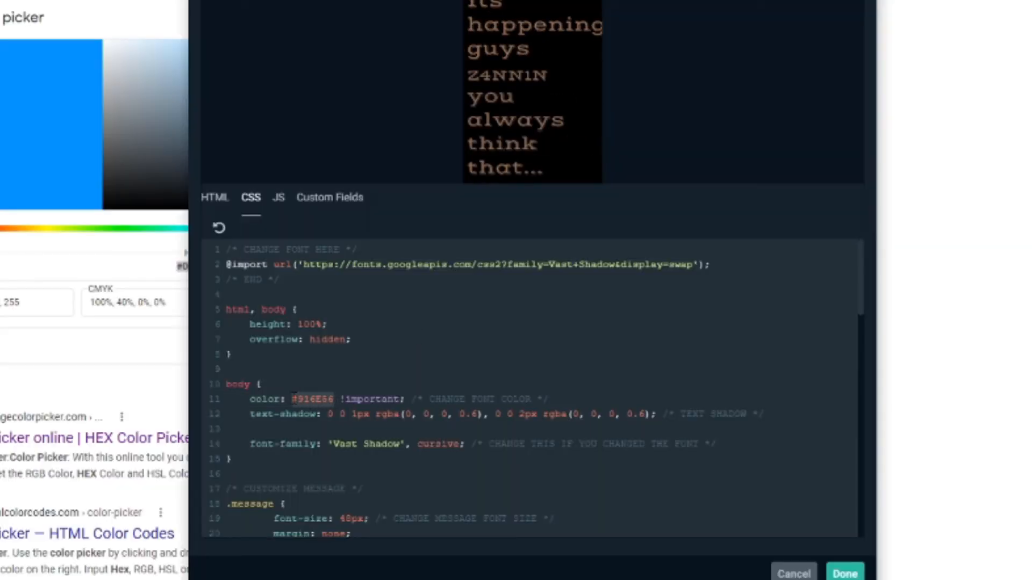
{"action": "type", "text": "#0099ff"}
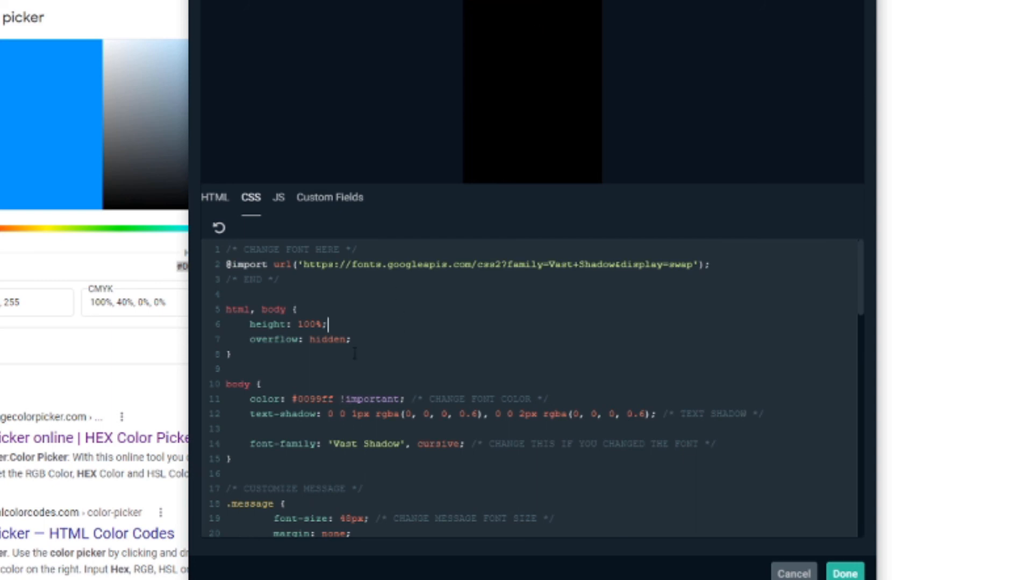
{"action": "left_click_drag", "start_coordinate": [340, 400], "coordinate": [286, 399]}
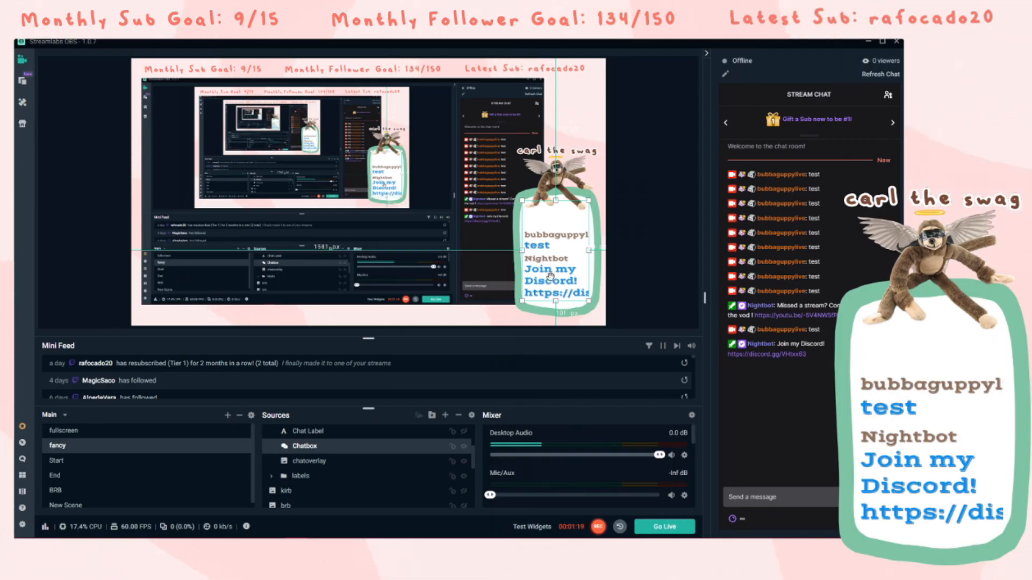
- Pick a green in Google's color picker and set the .name font color in the Chatbox CSS to #00ff37
{"action": "key", "text": "alt+Tab"}
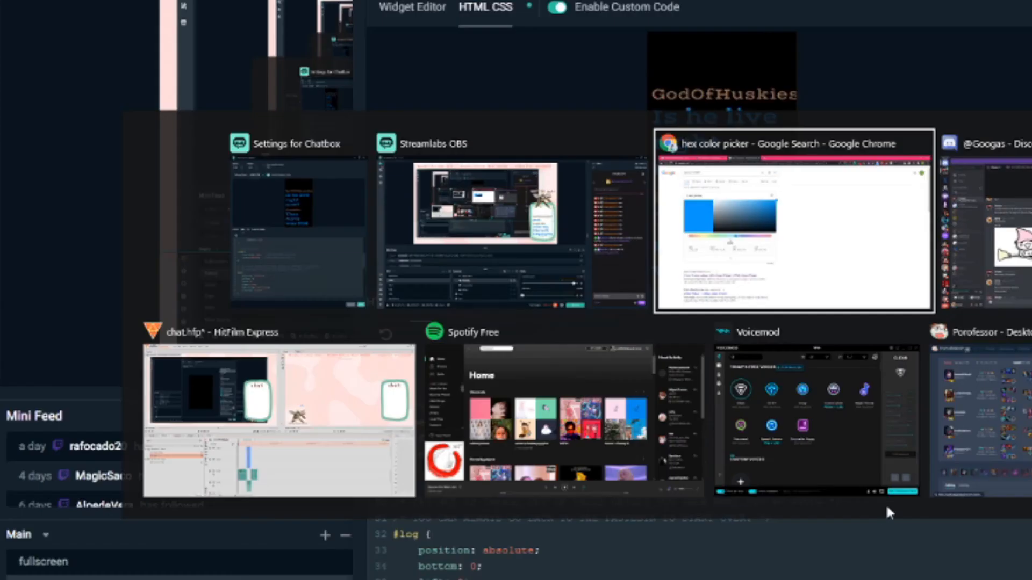
{"action": "left_click", "coordinate": [315, 336]}
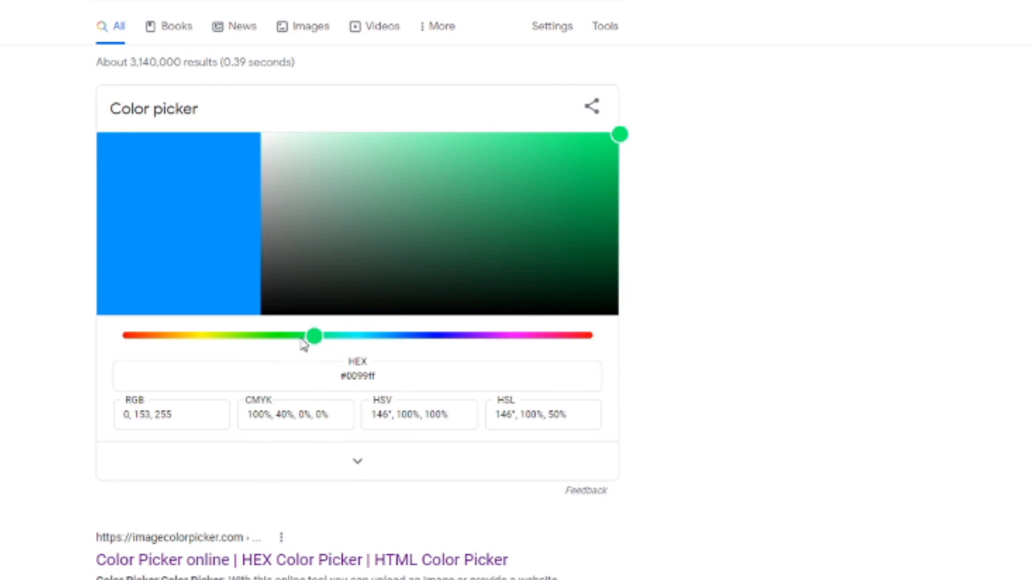
{"action": "left_click", "coordinate": [297, 338]}
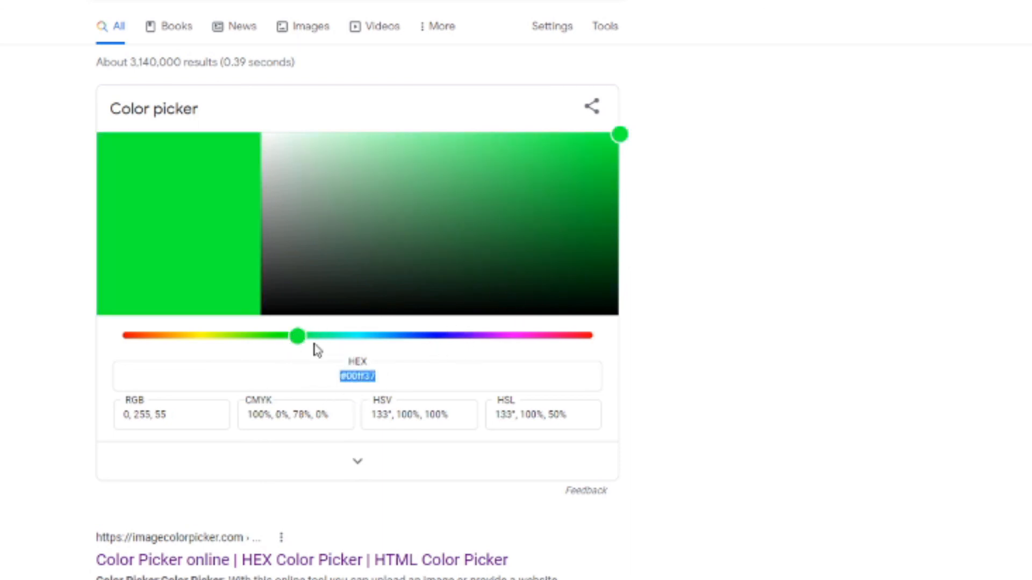
{"action": "key", "text": "alt+Tab"}
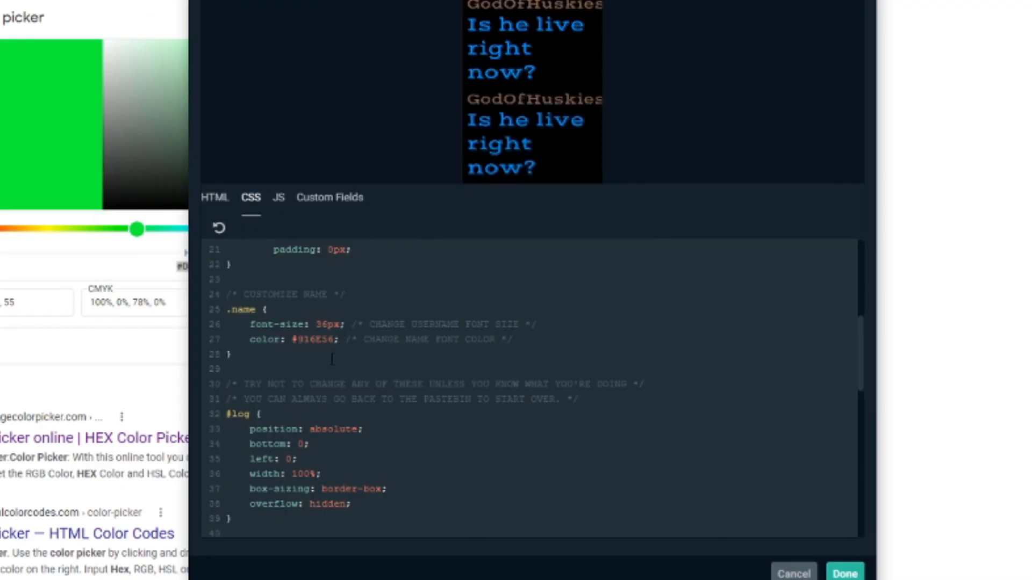
{"action": "left_click_drag", "start_coordinate": [334, 340], "coordinate": [292, 339]}
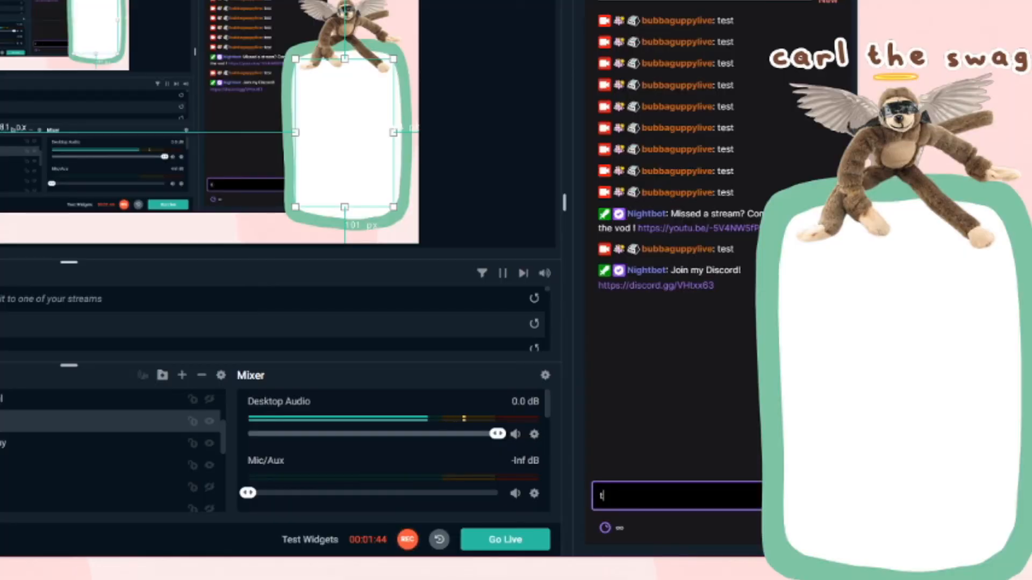
{"action": "key", "text": "Return"}
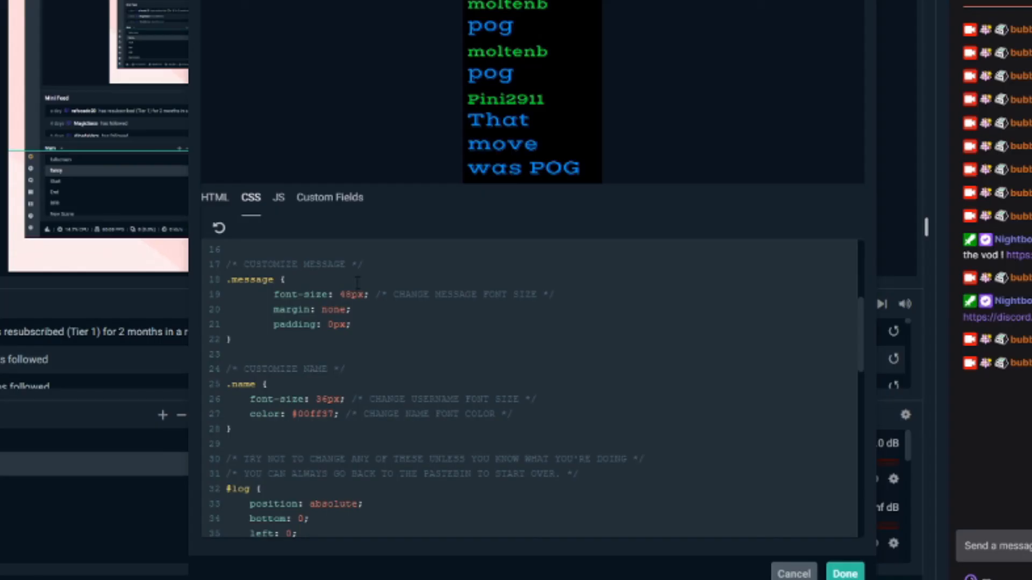
- Set the .message font size in the Chatbox CSS to 72px
{"action": "key", "text": "Right"}
{"action": "key", "text": "BackSpace"}
{"action": "type", "text": "72"}
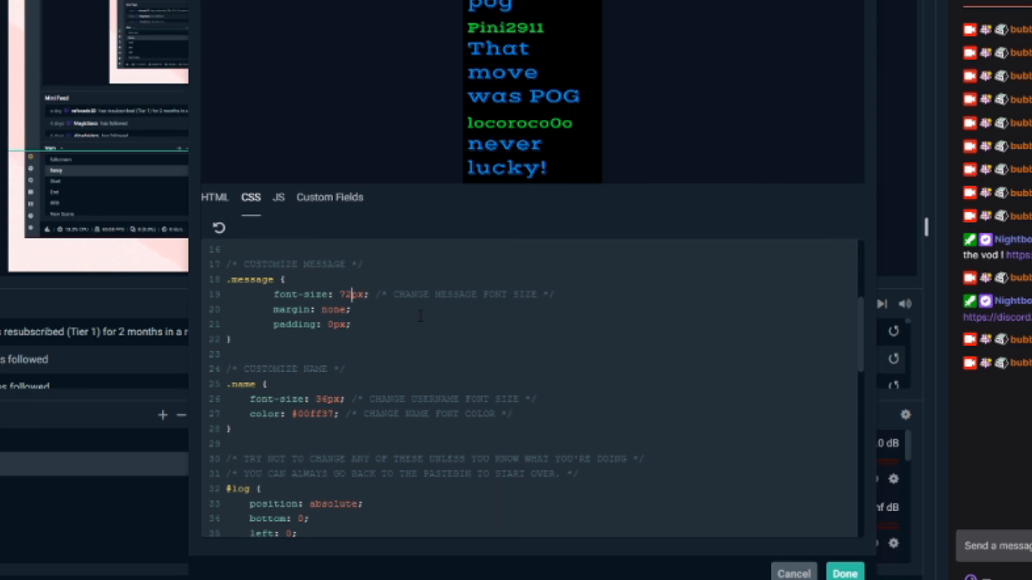
- Set the .name font size in the Chatbox CSS to 10px and save the Chatbox settings
{"action": "key", "text": "Down"}
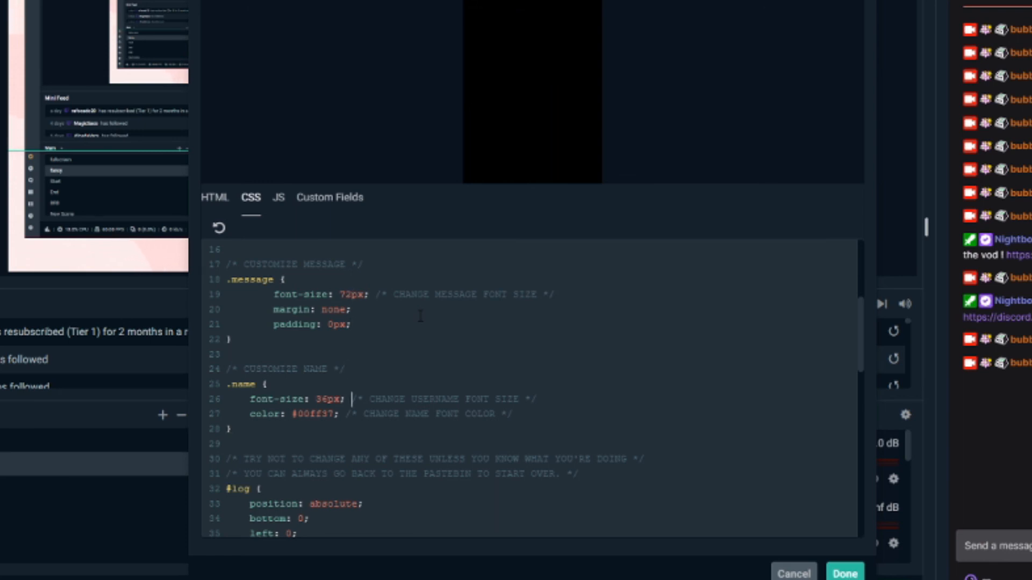
{"action": "key", "text": "Left"}
{"action": "key", "text": "Left"}
{"action": "key", "text": "Left"}
{"action": "key", "text": "Left"}
{"action": "key", "text": "Left"}
{"action": "key", "text": "Left"}
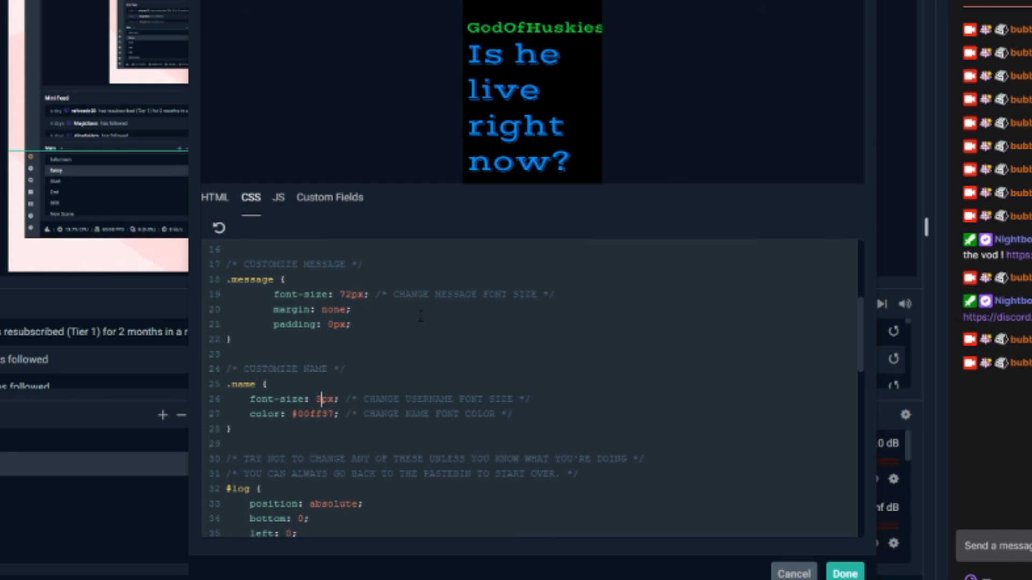
{"action": "key", "text": "BackSpace"}
{"action": "type", "text": "10"}
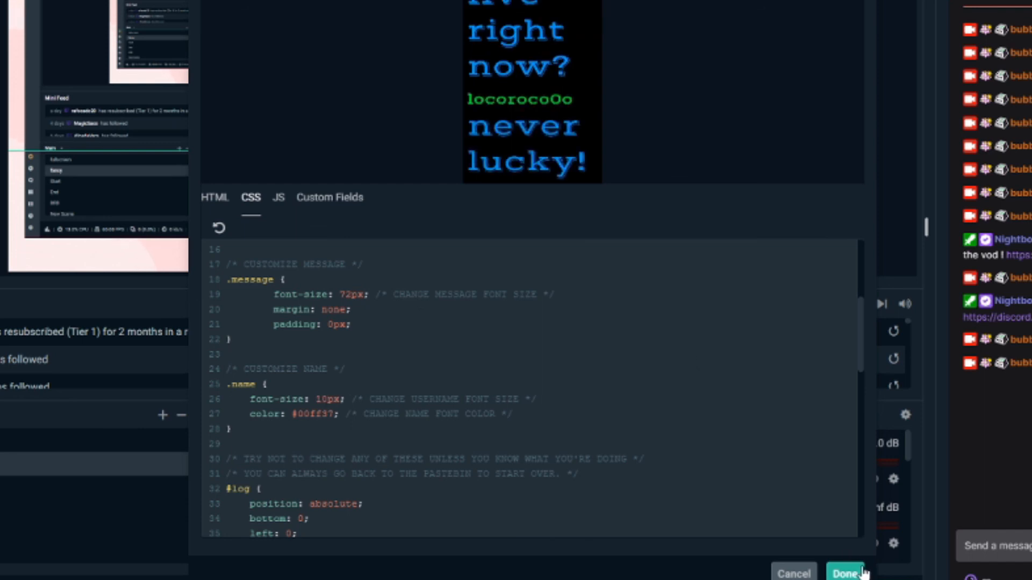
{"action": "left_click", "coordinate": [845, 573]}
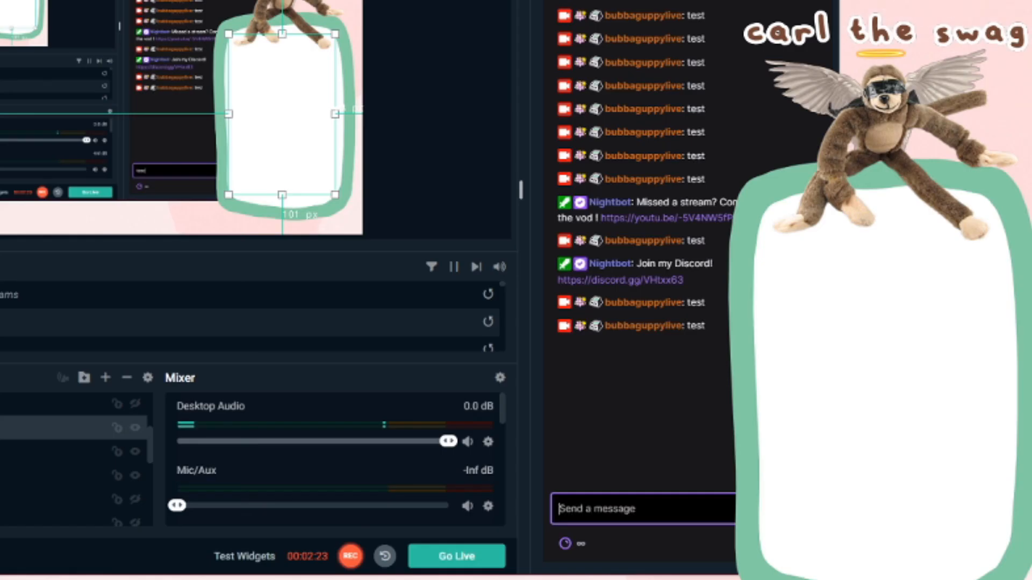
- Send the messages "\test" and "test" in the stream chat to check the new font sizes
{"action": "type", "text": "\\"}
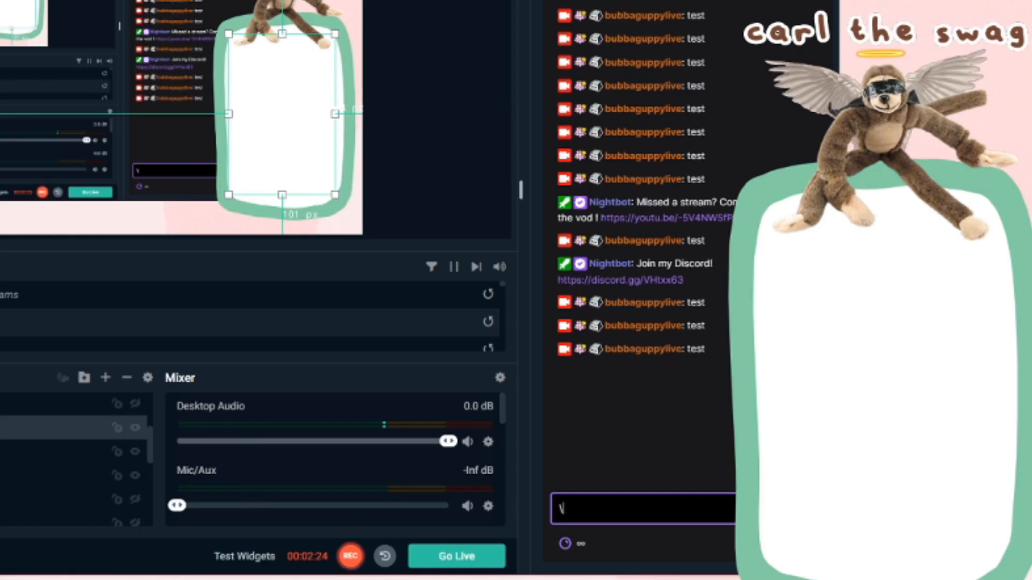
{"action": "type", "text": "test"}
{"action": "key", "text": "Return"}
{"action": "type", "text": "test"}
{"action": "key", "text": "Return"}
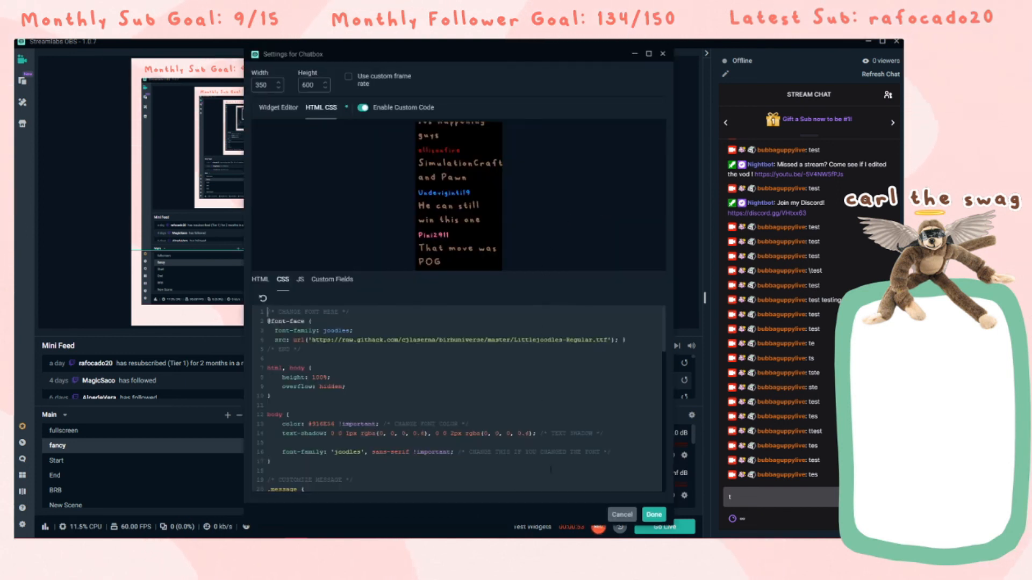
- Save the Chatbox settings with the joodles font CSS
{"action": "left_click", "coordinate": [648, 515]}
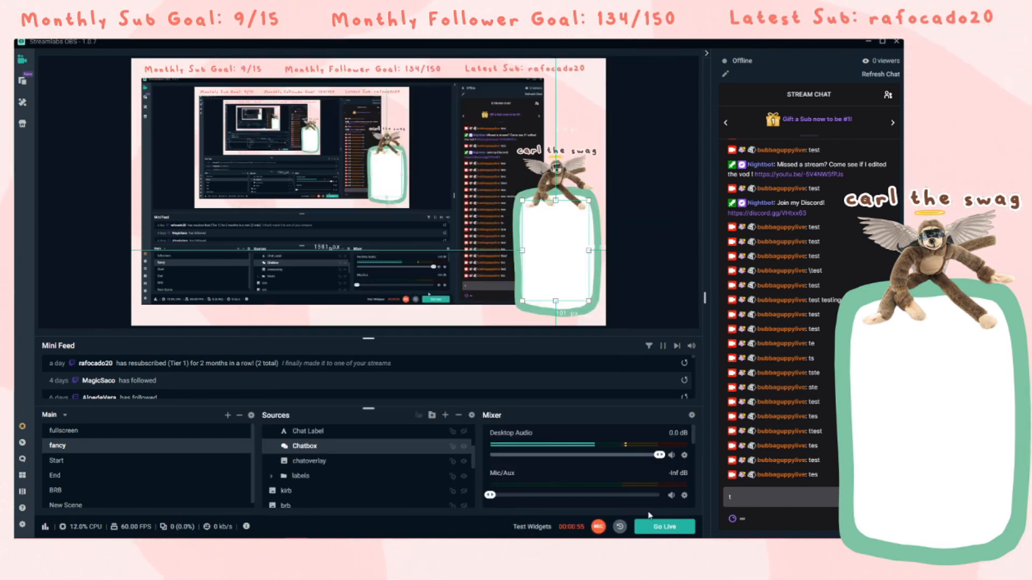